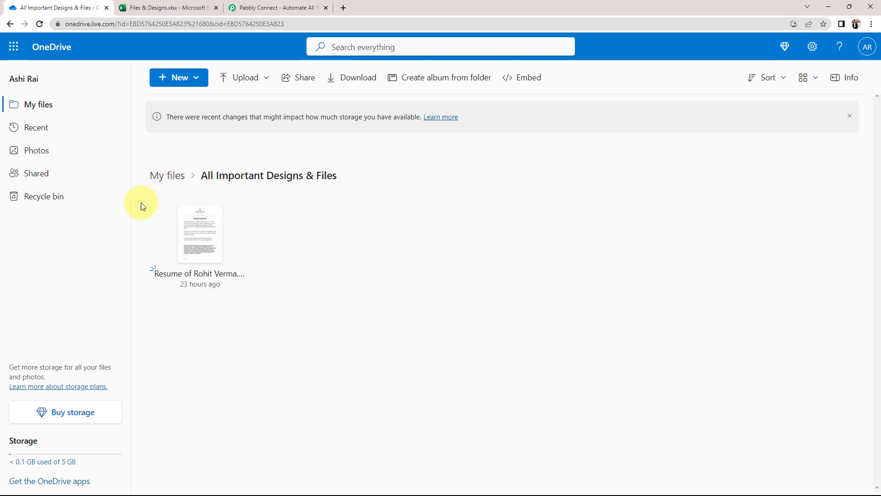
Review the Files & Designs workbook's columns and the All Important Designs & Files folder in OneDrive, returning to the workbook
{"action": "left_click", "coordinate": [196, 8]}
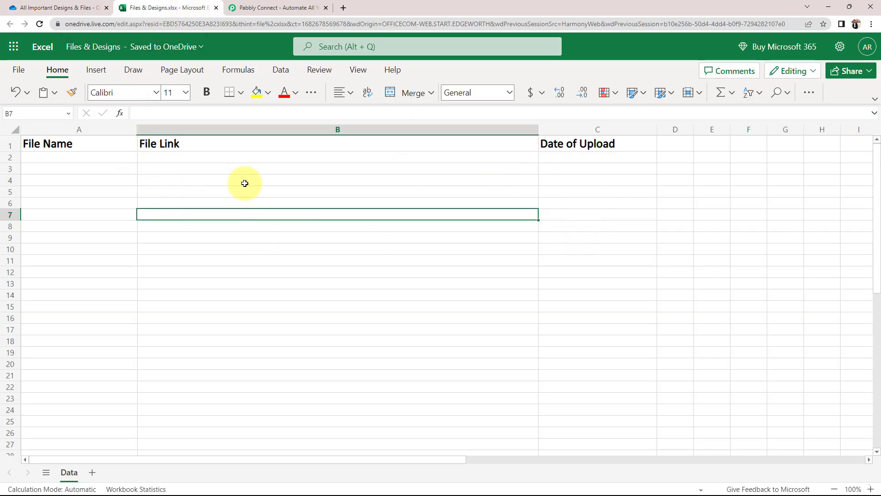
{"action": "left_click", "coordinate": [99, 8]}
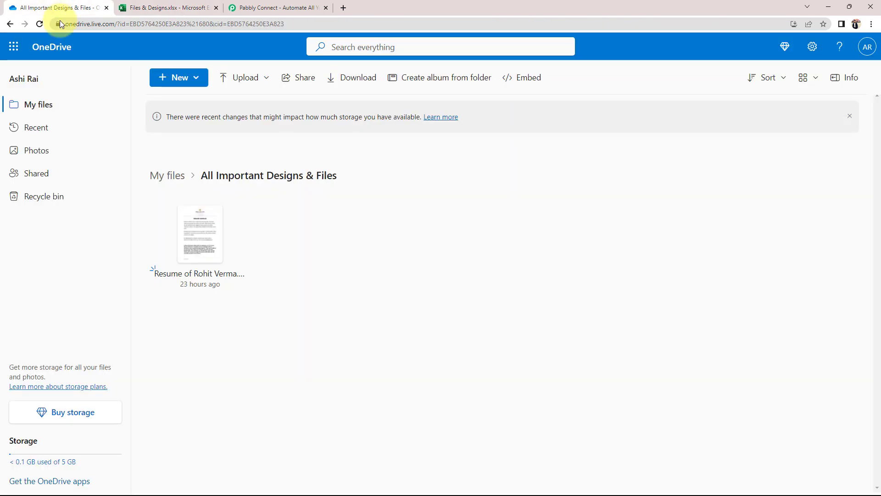
{"action": "left_click", "coordinate": [156, 8]}
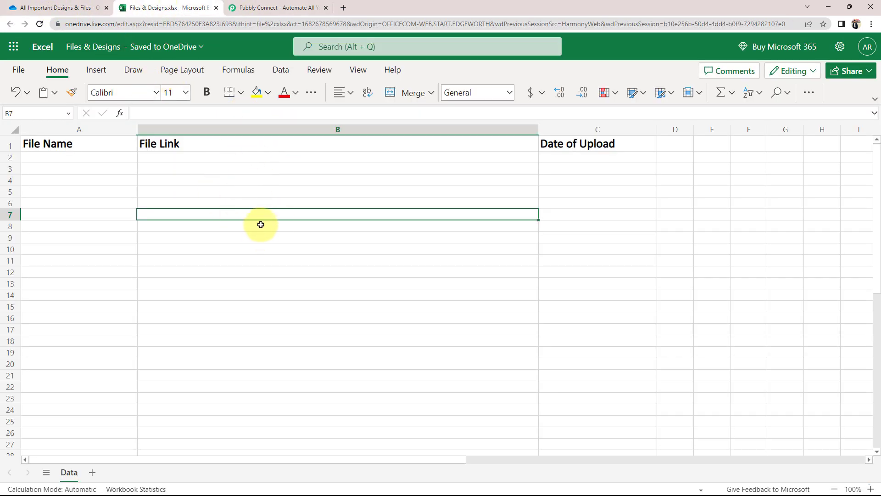
Switch to the Pabbly website, sign in to the account and open the Pabbly Connect dashboard
{"action": "left_click", "coordinate": [276, 8]}
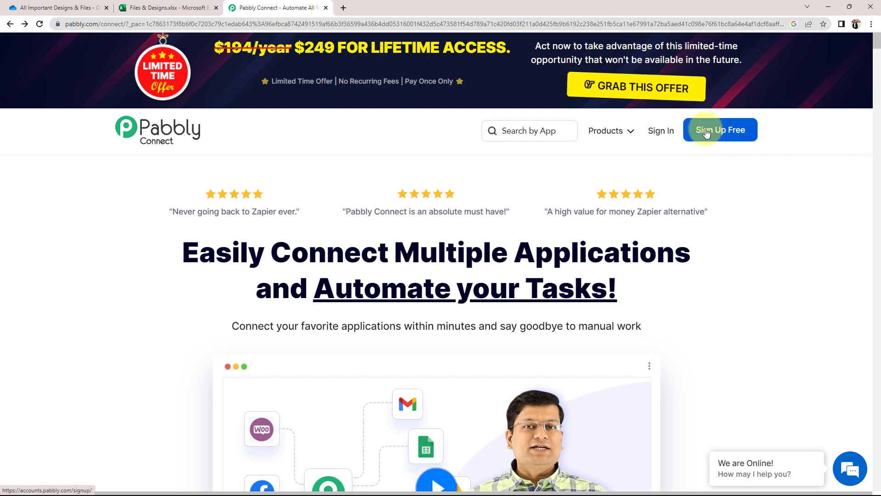
{"action": "left_click", "coordinate": [661, 132]}
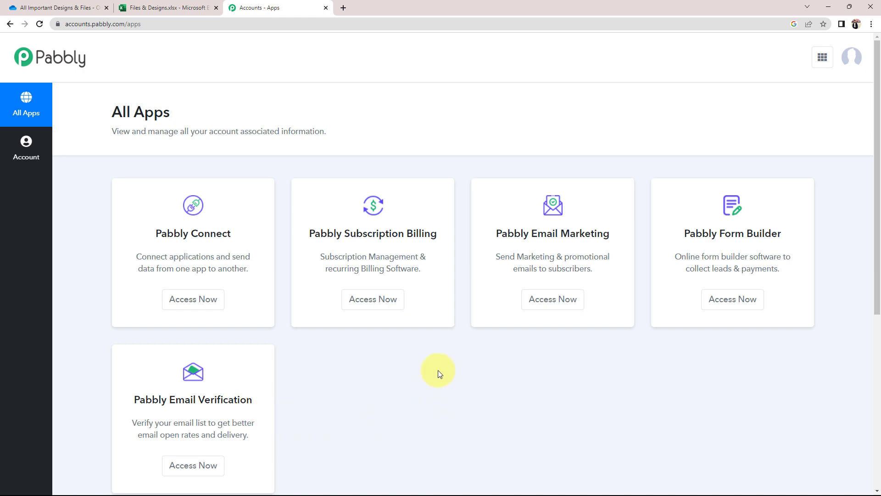
{"action": "left_click_drag", "start_coordinate": [158, 234], "coordinate": [230, 232]}
{"action": "left_click", "coordinate": [436, 419]}
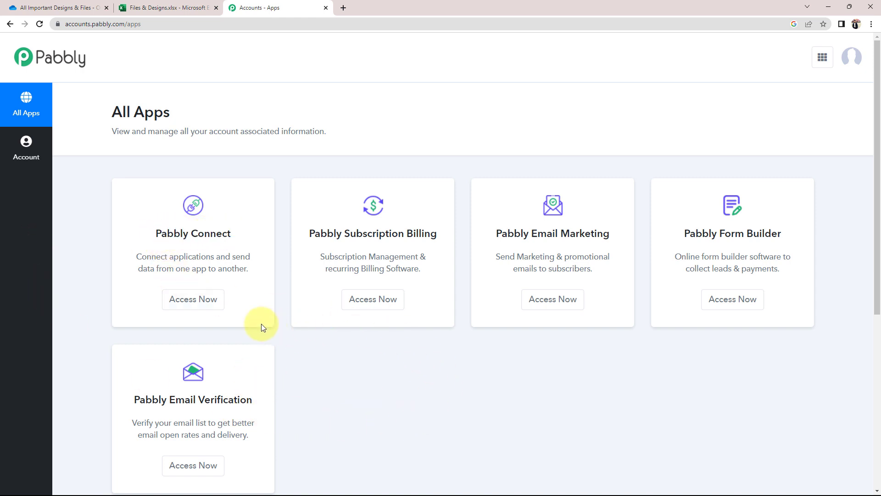
{"action": "left_click_drag", "start_coordinate": [155, 234], "coordinate": [238, 230]}
{"action": "left_click", "coordinate": [192, 299]}
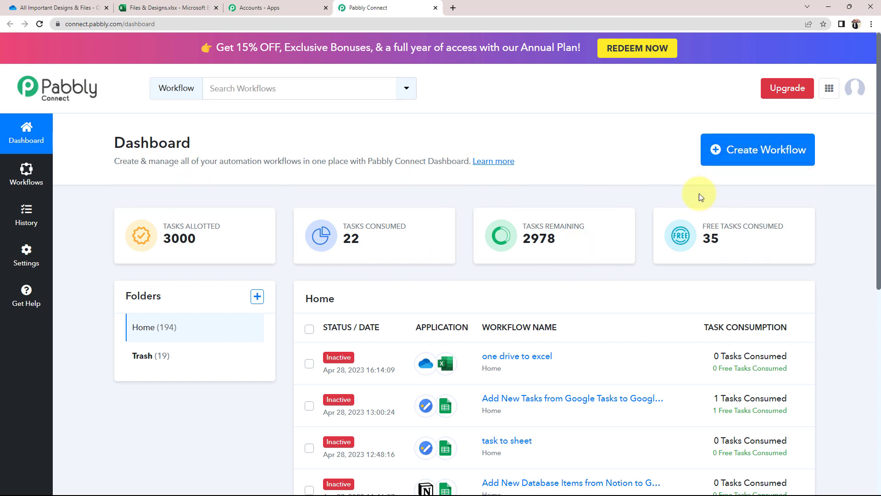
Create a new workflow named "Add OneDrive Files to MS Excel Automatically"
{"action": "left_click", "coordinate": [758, 158]}
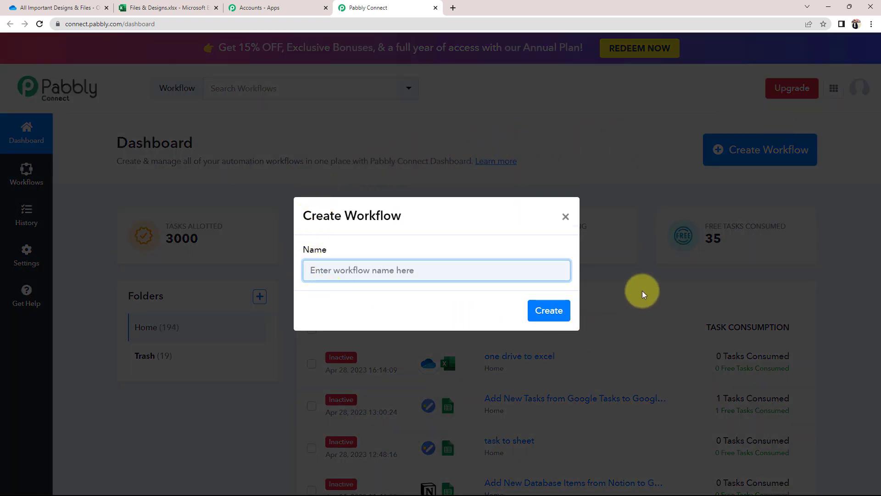
{"action": "left_click_drag", "start_coordinate": [345, 214], "coordinate": [401, 216]}
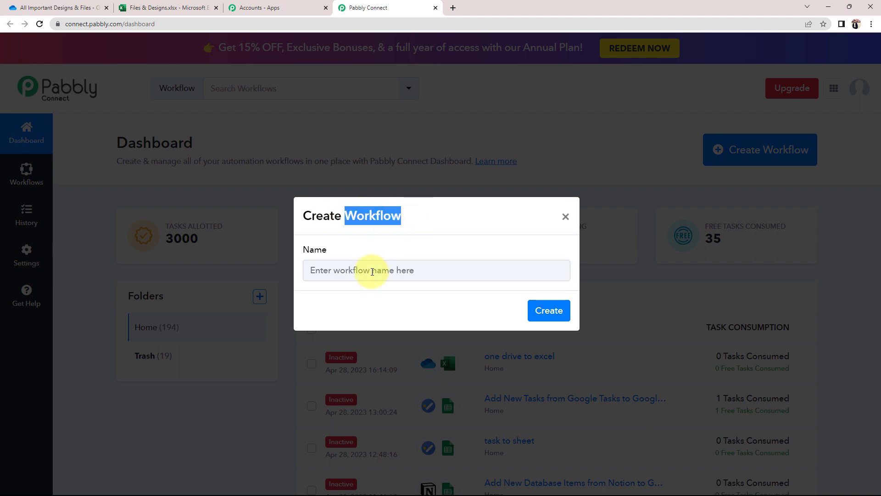
{"action": "left_click", "coordinate": [372, 271]}
{"action": "type", "text": "Add OneDrive Files to MS Excel Automatically"}
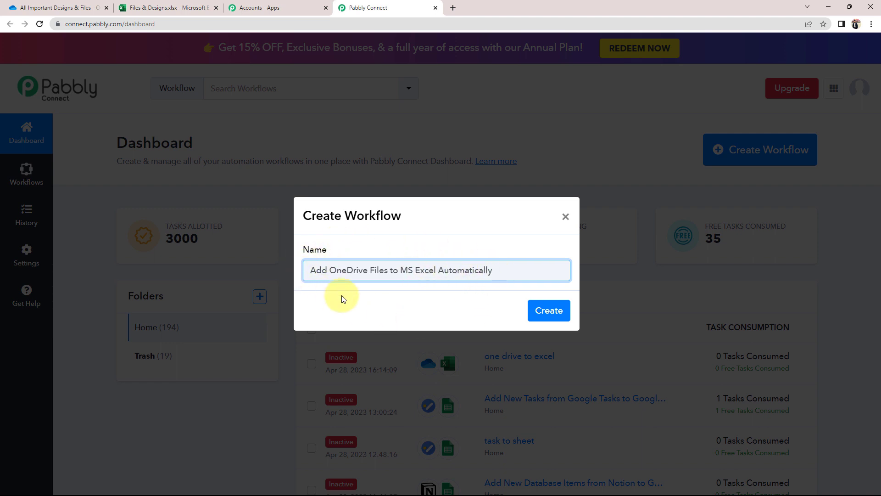
{"action": "left_click", "coordinate": [539, 310]}
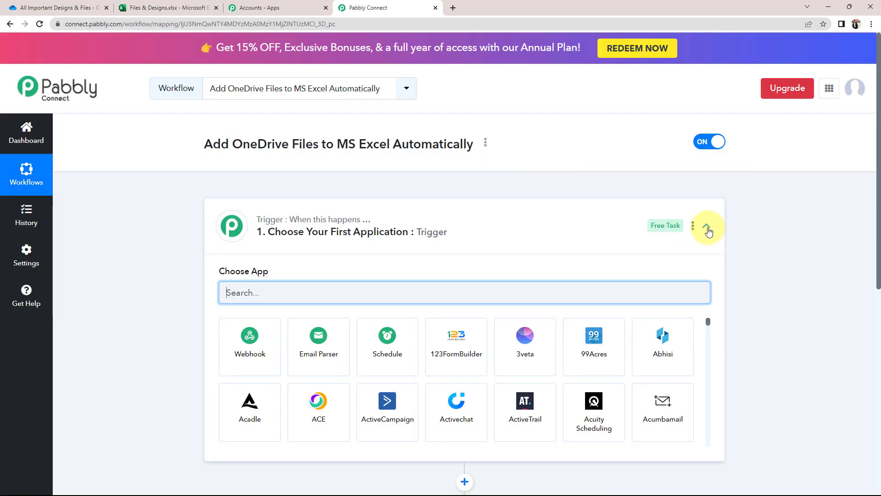
Collapse the trigger step to examine the workflow's trigger and action descriptions, and reopen the trigger
{"action": "left_click", "coordinate": [706, 225]}
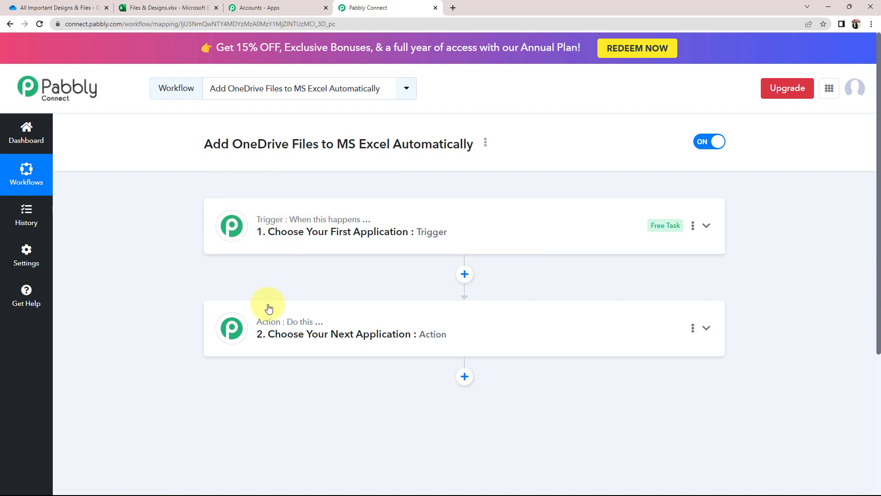
{"action": "mouse_move", "coordinate": [268, 320]}
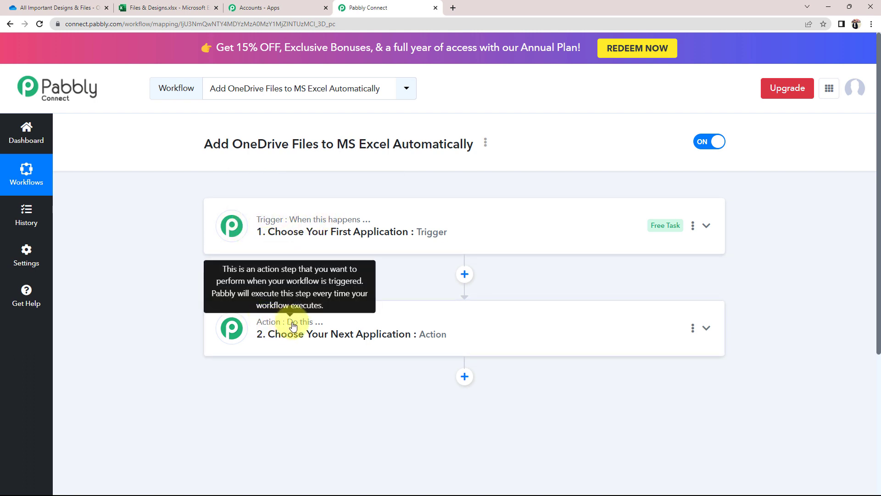
{"action": "left_click", "coordinate": [268, 249]}
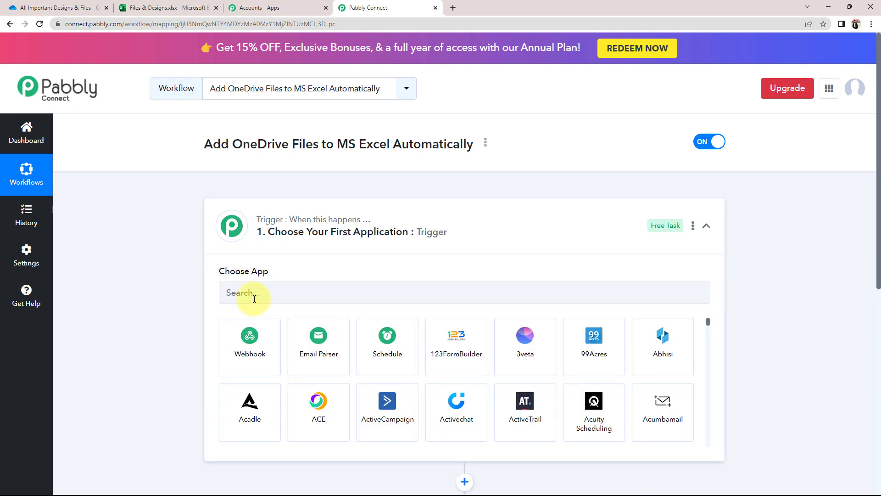
Find Microsoft OneDrive with the search "micro", choose it as the trigger app and select New File as the trigger event
{"action": "left_click", "coordinate": [251, 291]}
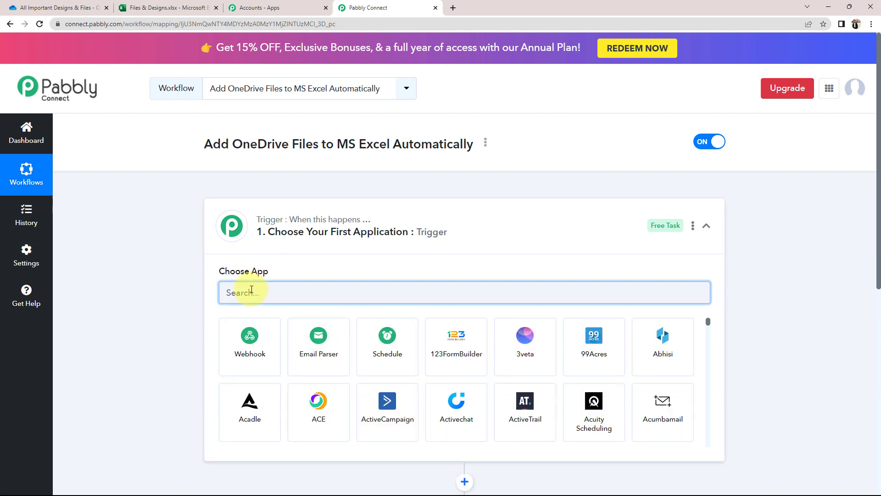
{"action": "type", "text": "micro"}
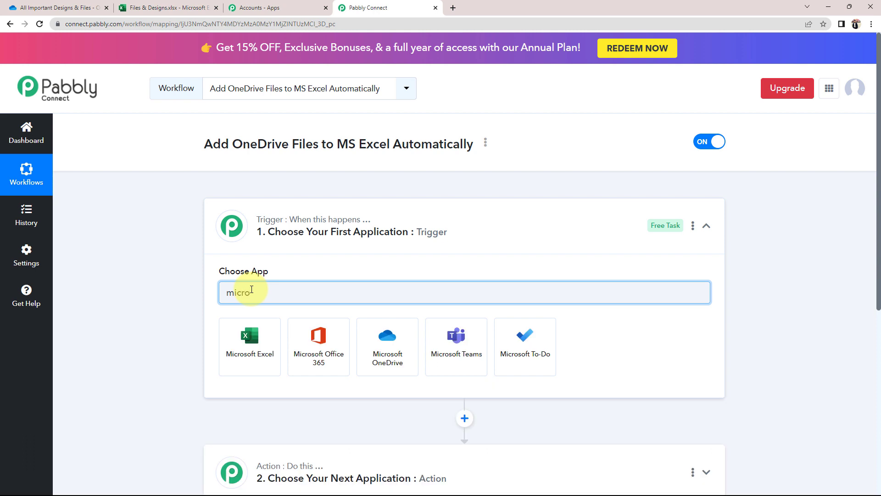
{"action": "left_click", "coordinate": [412, 338]}
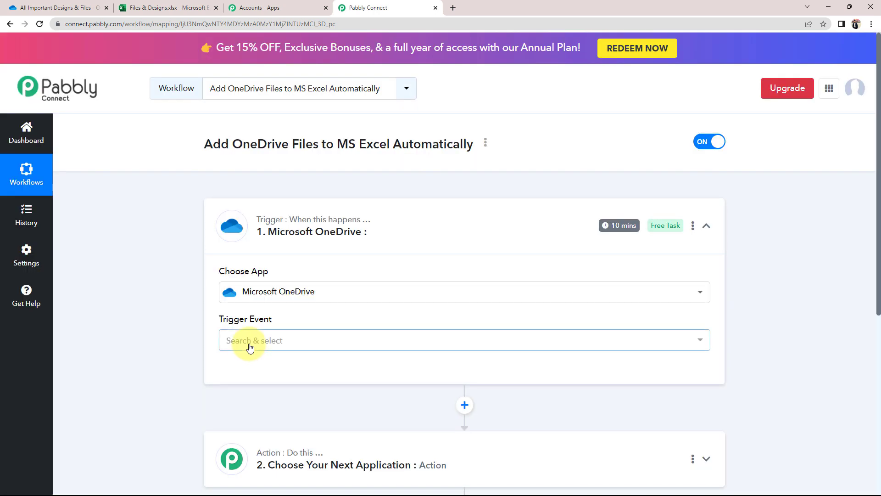
{"action": "left_click", "coordinate": [223, 341]}
{"action": "left_click", "coordinate": [232, 391]}
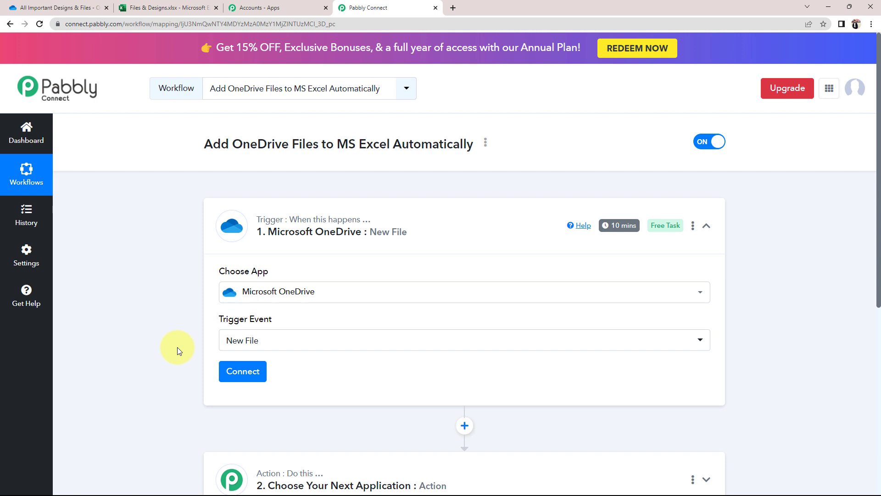
Connect the trigger through a new Microsoft OneDrive connection and grant Pabbly Connect the requested account permissions
{"action": "left_click", "coordinate": [222, 372]}
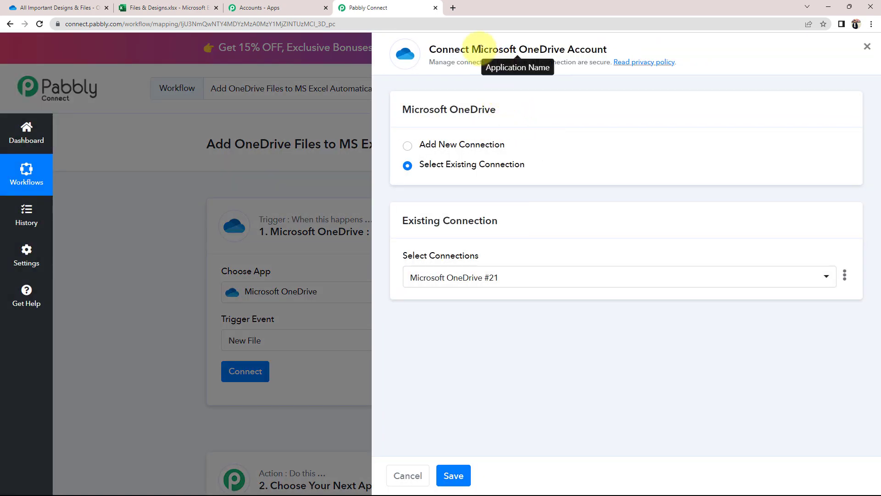
{"action": "left_click_drag", "start_coordinate": [479, 49], "coordinate": [628, 42]}
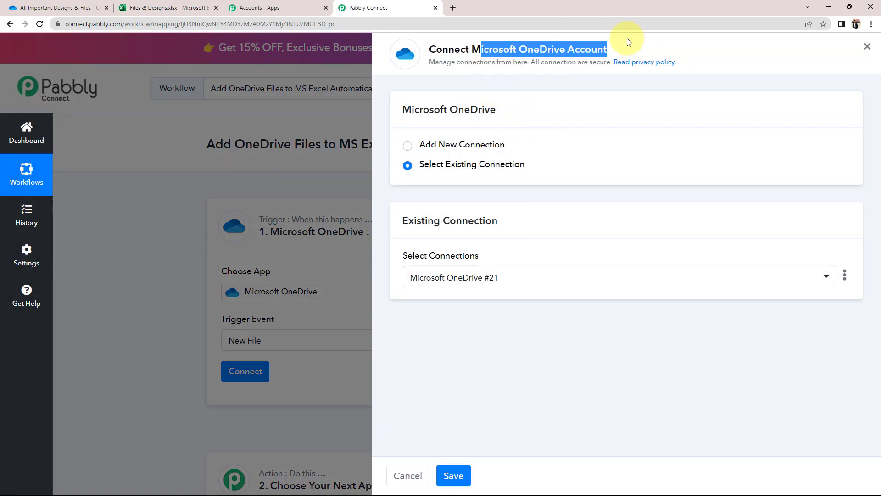
{"action": "left_click", "coordinate": [407, 145]}
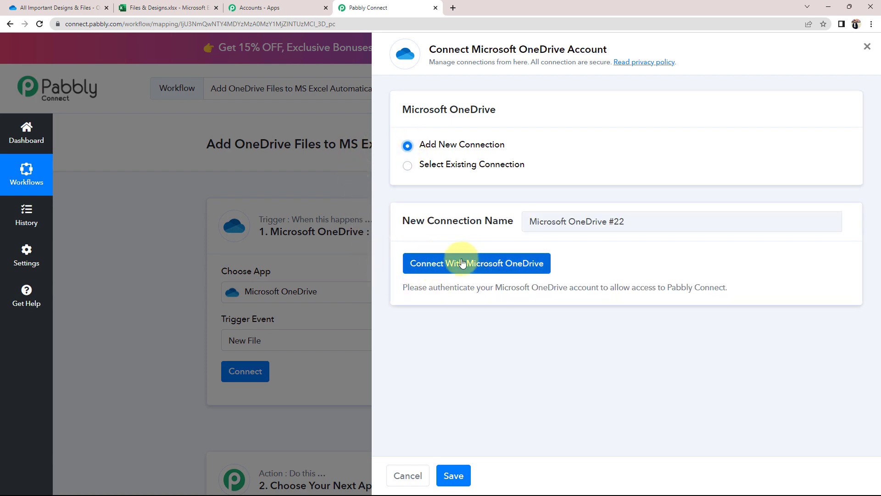
{"action": "left_click", "coordinate": [466, 261]}
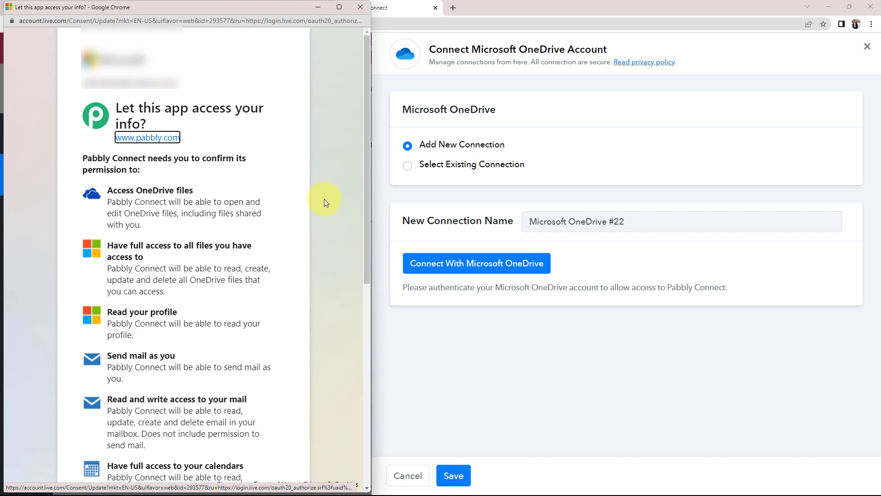
{"action": "scroll", "coordinate": [307, 250], "scroll_direction": "down", "scroll_amount": 8}
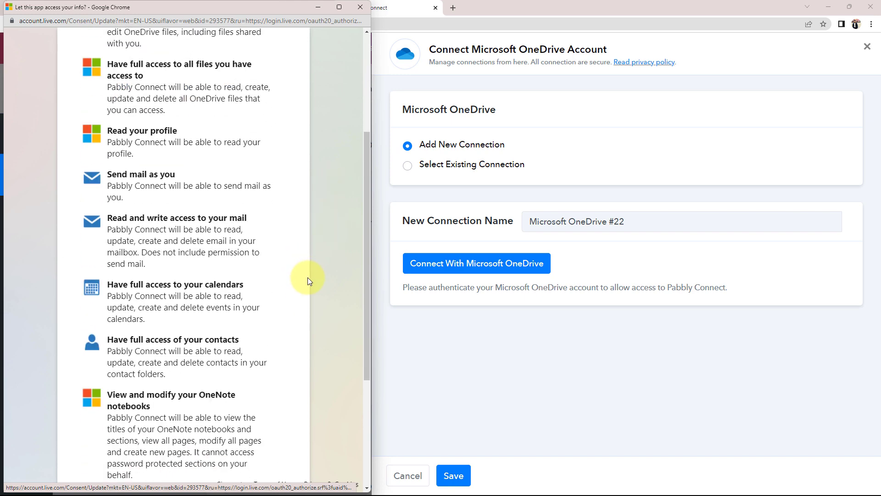
{"action": "left_click", "coordinate": [255, 445]}
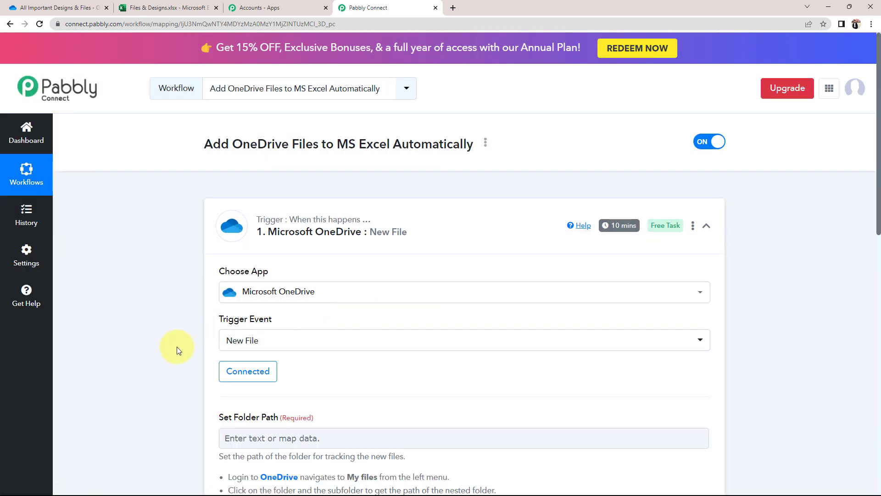
Read the Set Folder Path instructions and the example of how to format a nested folder path
{"action": "scroll", "coordinate": [136, 351], "scroll_direction": "down", "scroll_amount": 1}
{"action": "scroll", "coordinate": [136, 352], "scroll_direction": "down", "scroll_amount": 1}
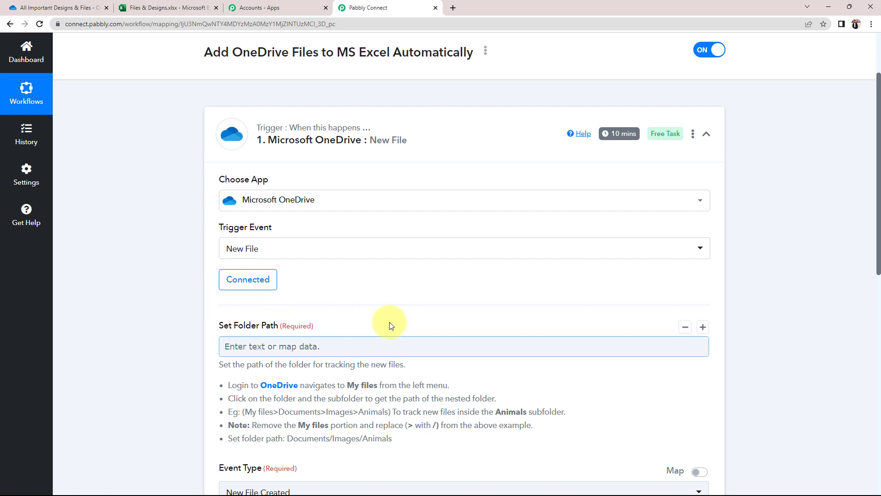
{"action": "scroll", "coordinate": [179, 409], "scroll_direction": "down", "scroll_amount": 1}
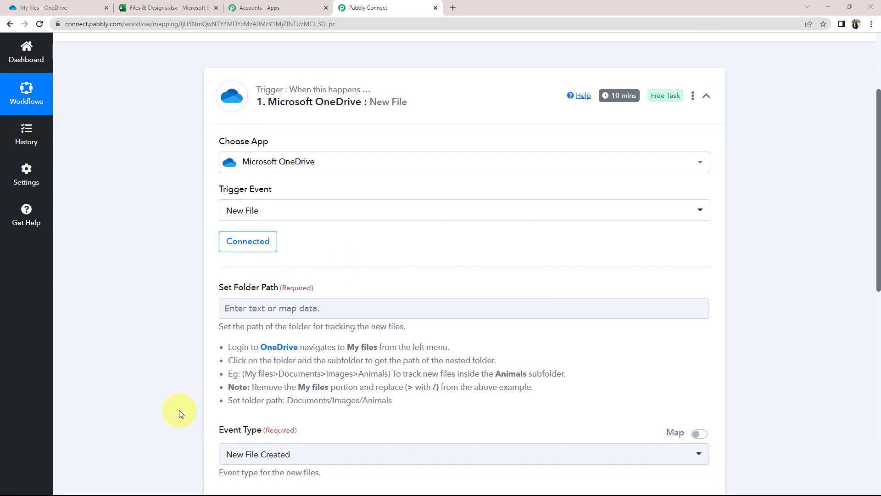
{"action": "left_click_drag", "start_coordinate": [220, 280], "coordinate": [267, 284]}
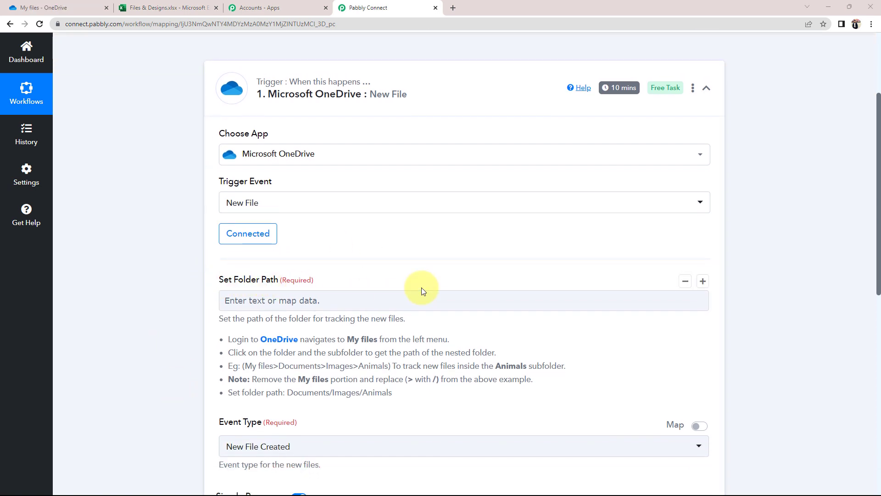
{"action": "left_click", "coordinate": [225, 292]}
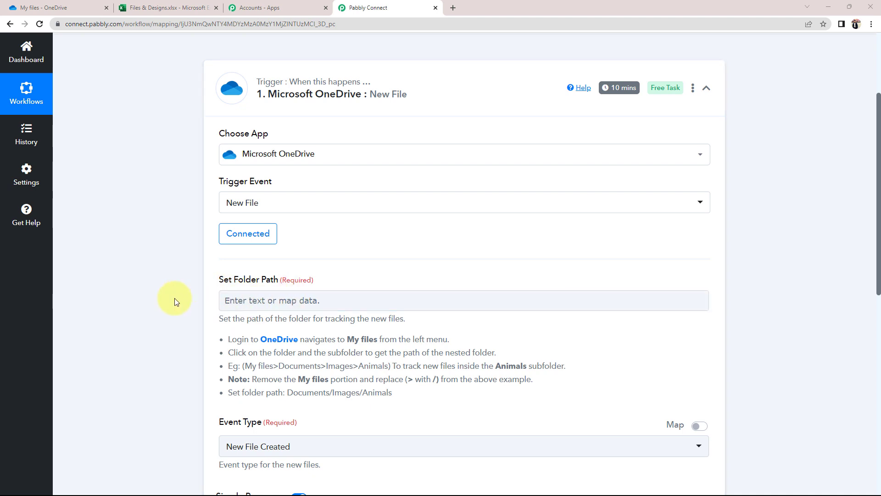
{"action": "scroll", "coordinate": [175, 301], "scroll_direction": "down", "scroll_amount": 2}
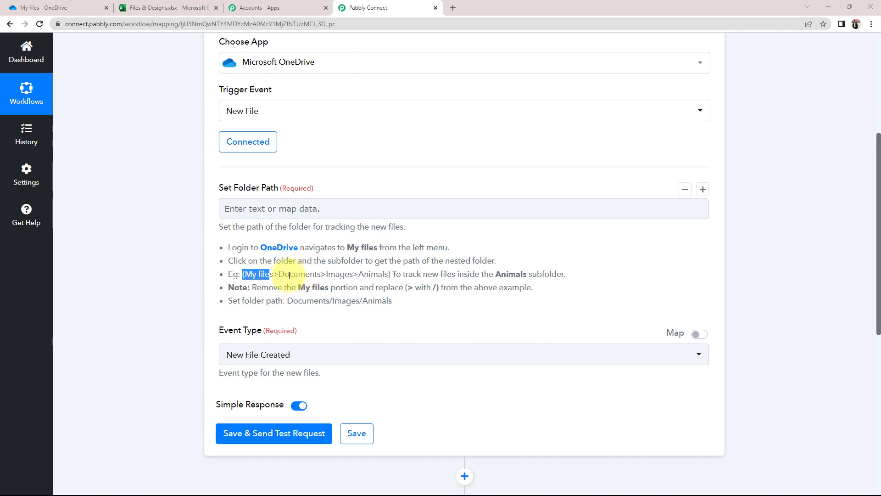
{"action": "left_click", "coordinate": [330, 272]}
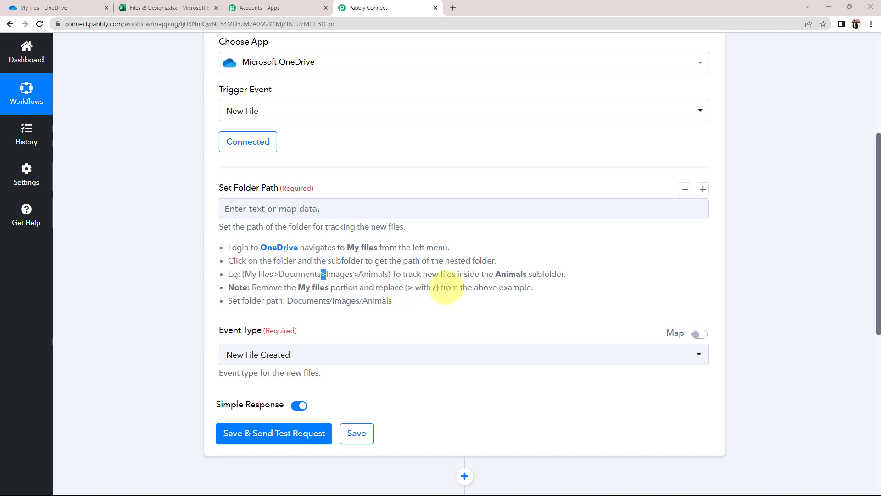
{"action": "left_click", "coordinate": [467, 306]}
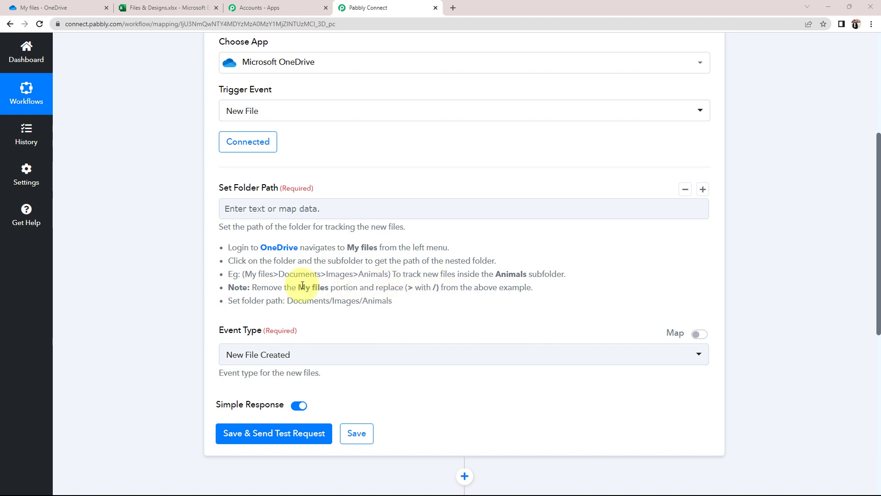
{"action": "left_click_drag", "start_coordinate": [287, 300], "coordinate": [392, 306]}
{"action": "left_click", "coordinate": [424, 299]}
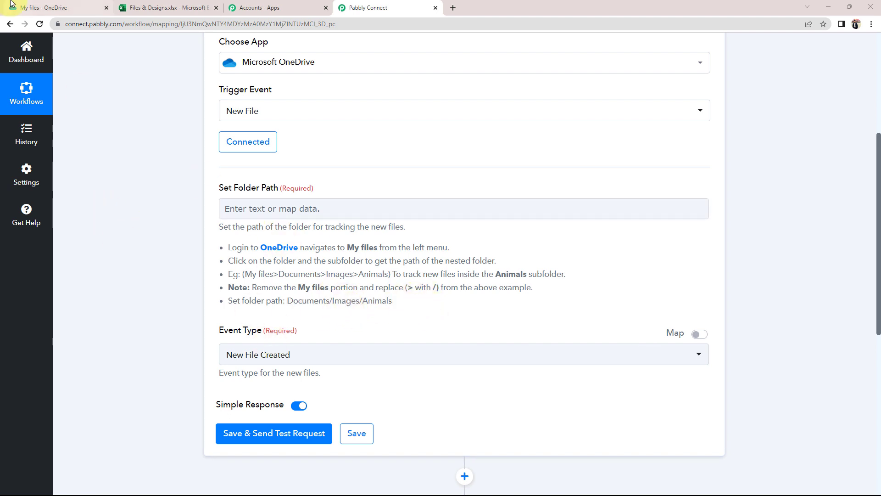
Switch to OneDrive and open the All Important Designs & Files folder from My files to check its path
{"action": "left_click", "coordinate": [87, 8]}
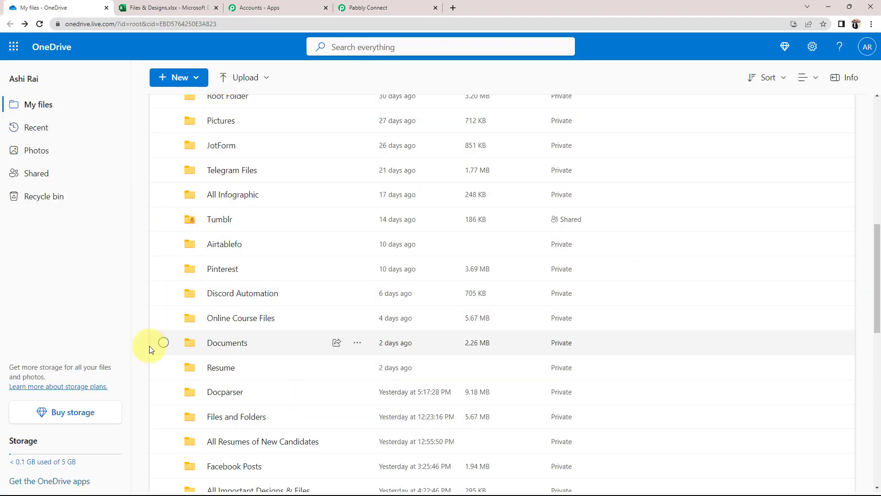
{"action": "scroll", "coordinate": [158, 371], "scroll_direction": "down", "scroll_amount": 4}
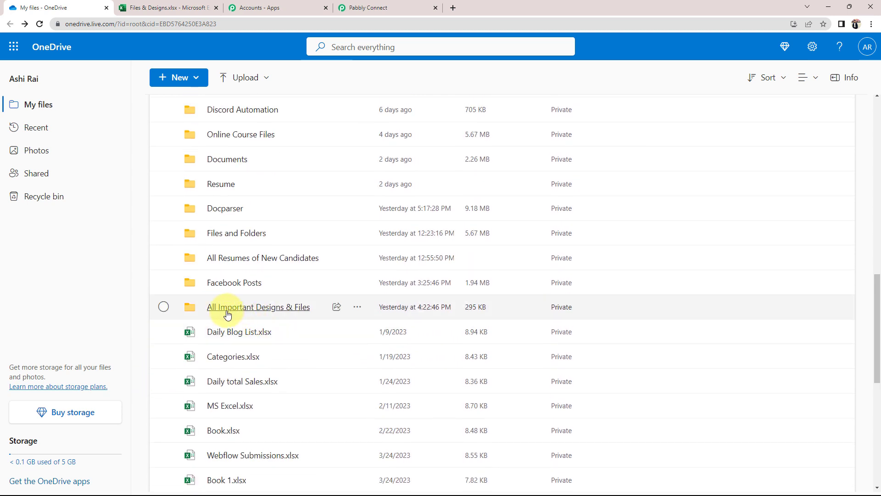
{"action": "left_click", "coordinate": [249, 314]}
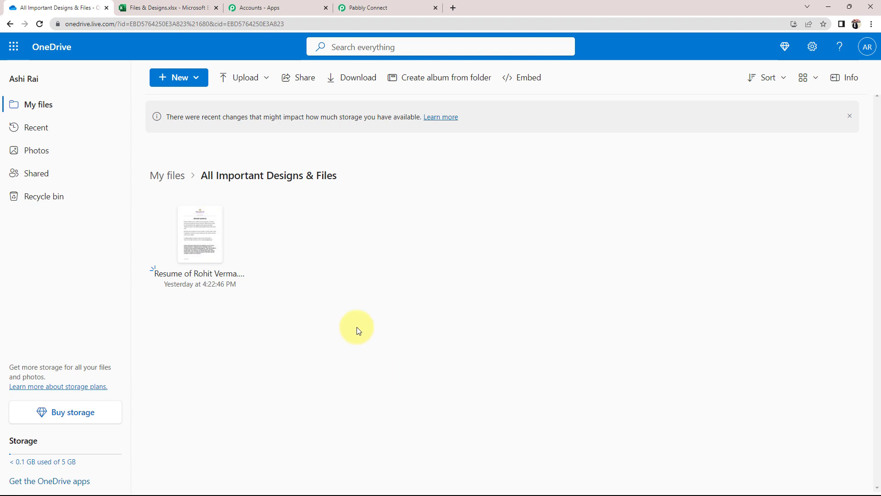
Look over the Excel sheet's column headers and compare the OneDrive folder's breadcrumb path with the Set Folder Path note
{"action": "left_click", "coordinate": [184, 8]}
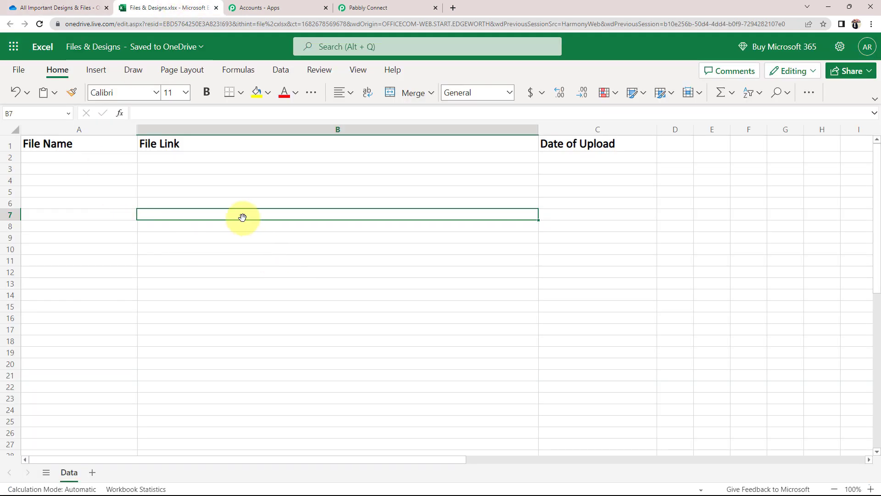
{"action": "left_click", "coordinate": [61, 8]}
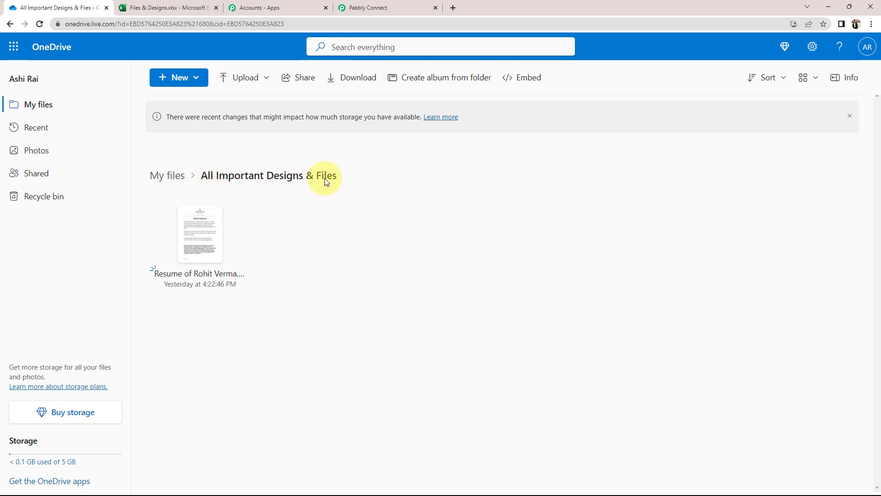
{"action": "left_click", "coordinate": [363, 7]}
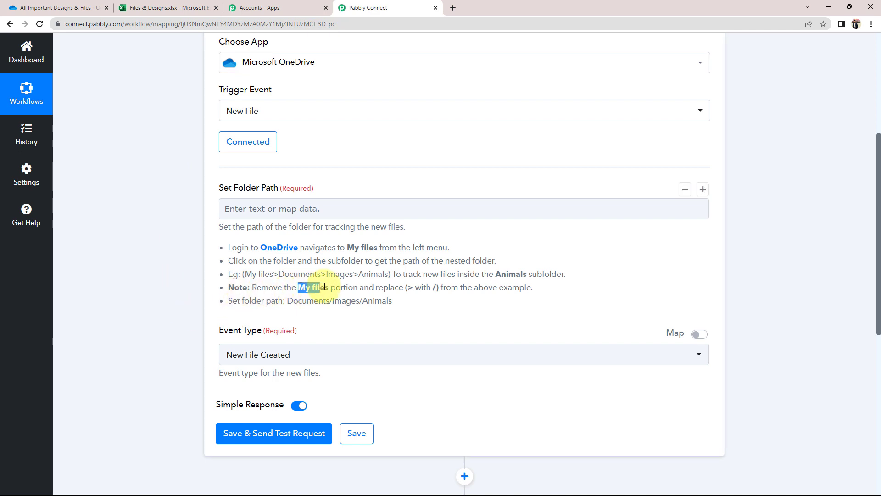
{"action": "left_click", "coordinate": [425, 317]}
{"action": "left_click", "coordinate": [72, 8]}
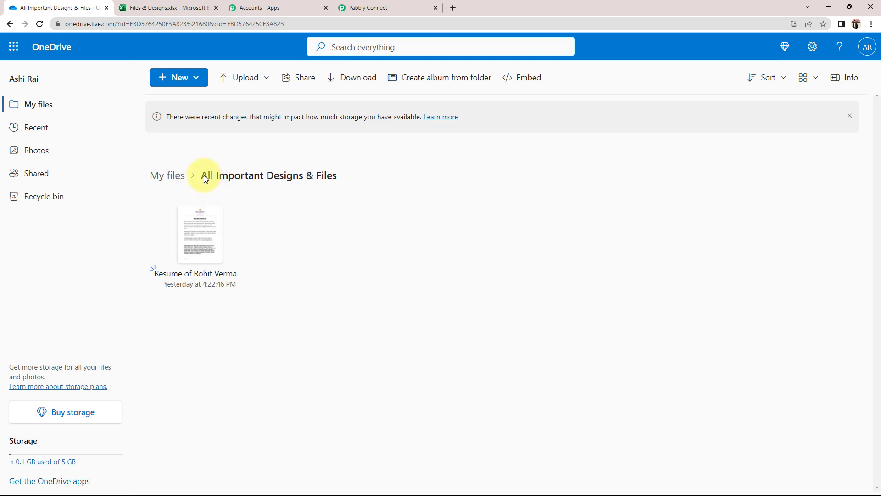
Return to Pabbly Connect and set the trigger's folder path to All Important Designs & Files
{"action": "left_click", "coordinate": [367, 4]}
{"action": "left_click", "coordinate": [265, 211]}
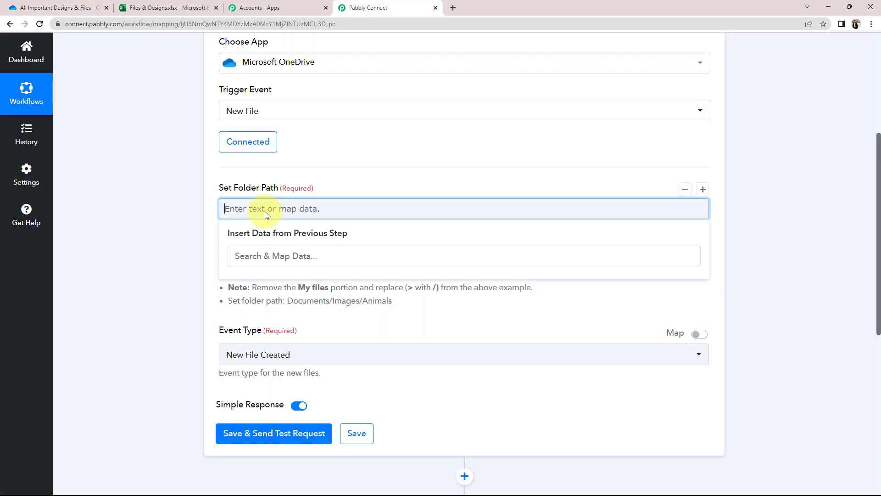
{"action": "type", "text": "All Important Designs & Files"}
{"action": "left_click", "coordinate": [172, 227]}
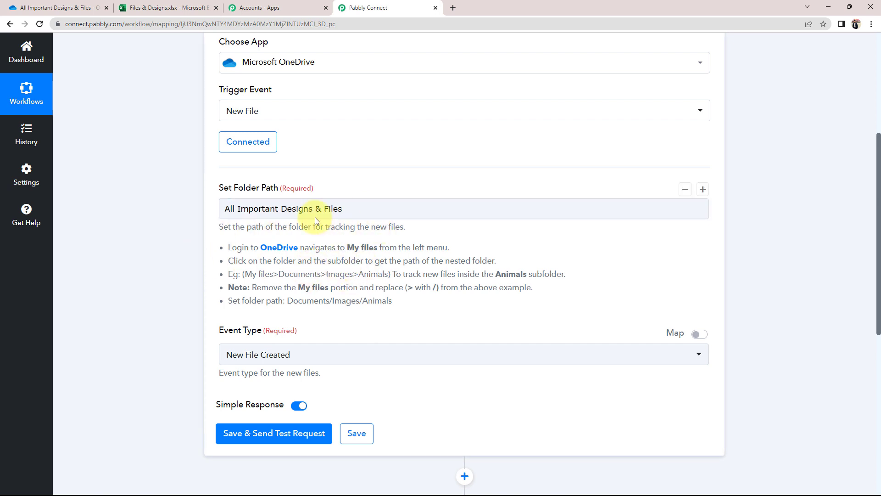
{"action": "left_click", "coordinate": [238, 218]}
{"action": "double_click", "coordinate": [225, 209]}
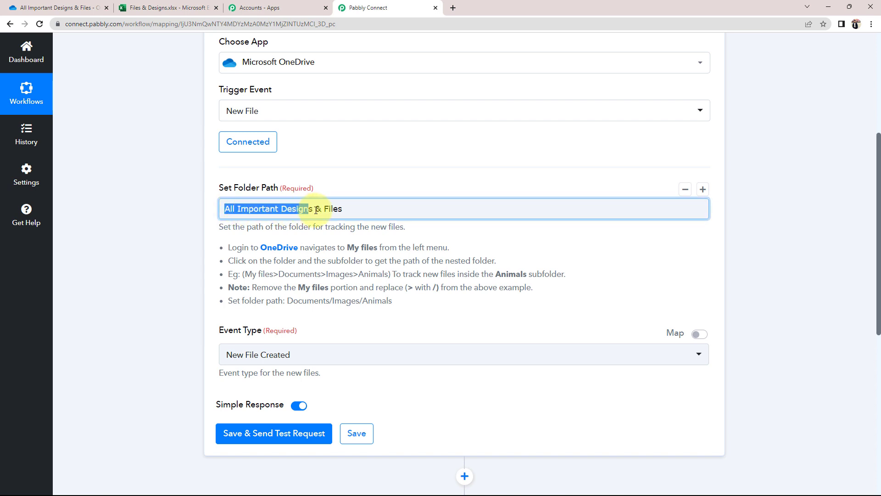
{"action": "left_click_drag", "start_coordinate": [316, 210], "coordinate": [354, 211]}
{"action": "left_click", "coordinate": [210, 279]}
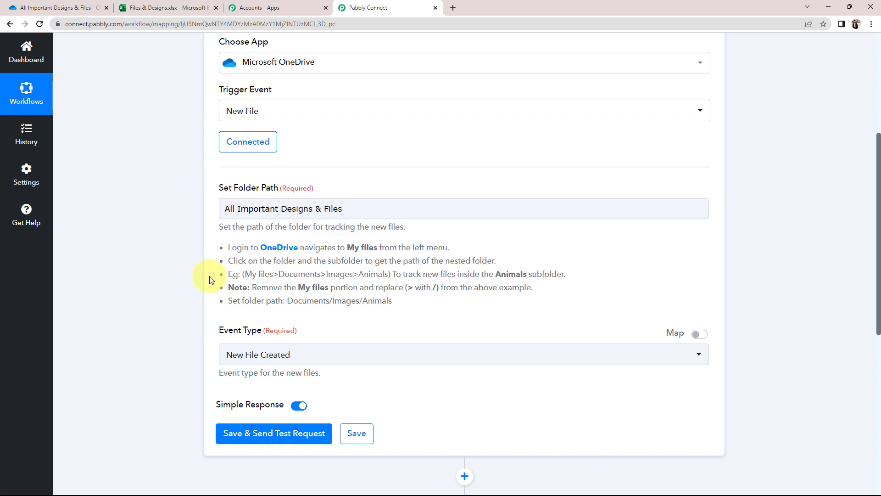
{"action": "left_click", "coordinate": [239, 211]}
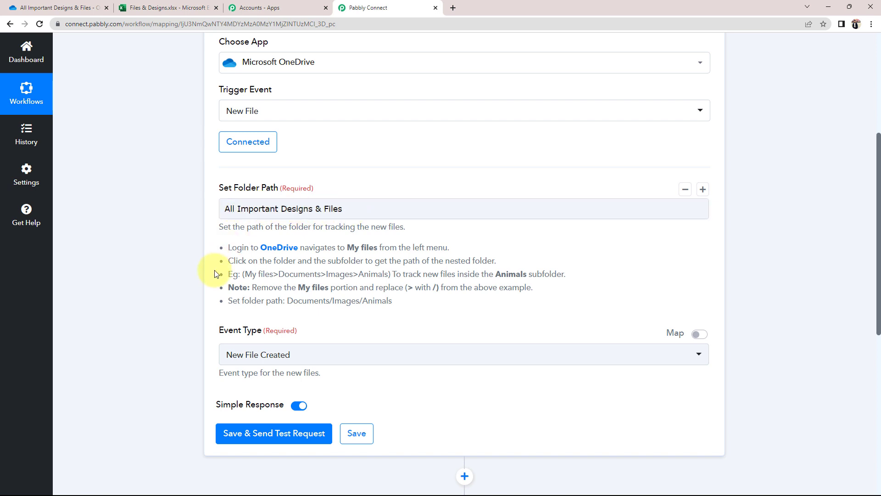
Choose New File Created as the trigger's event type
{"action": "scroll", "coordinate": [205, 277], "scroll_direction": "down", "scroll_amount": 2}
{"action": "left_click", "coordinate": [241, 269]}
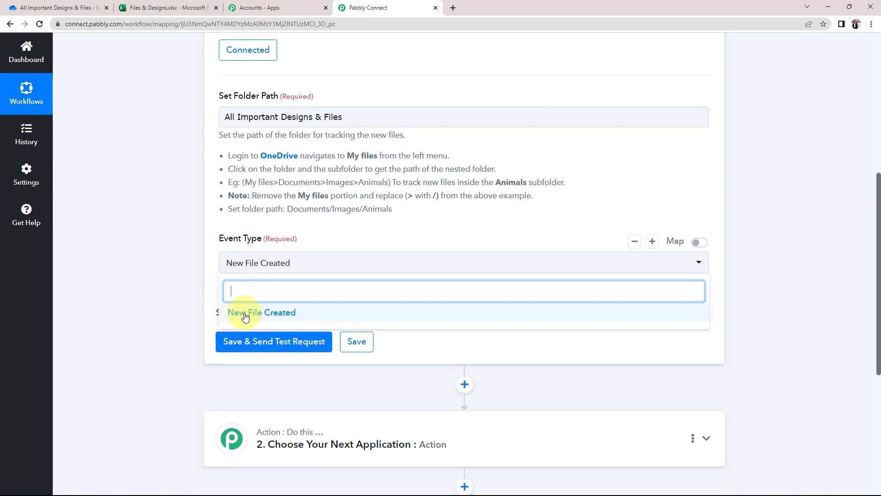
{"action": "left_click", "coordinate": [225, 308]}
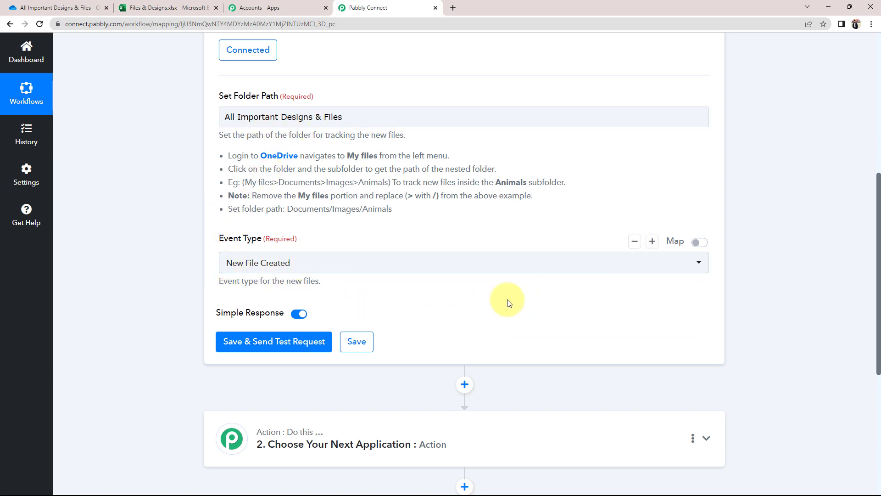
Check the sample file in the OneDrive folder and the Excel columns, and save the trigger with a test request in Pabbly Connect
{"action": "left_click", "coordinate": [59, 8]}
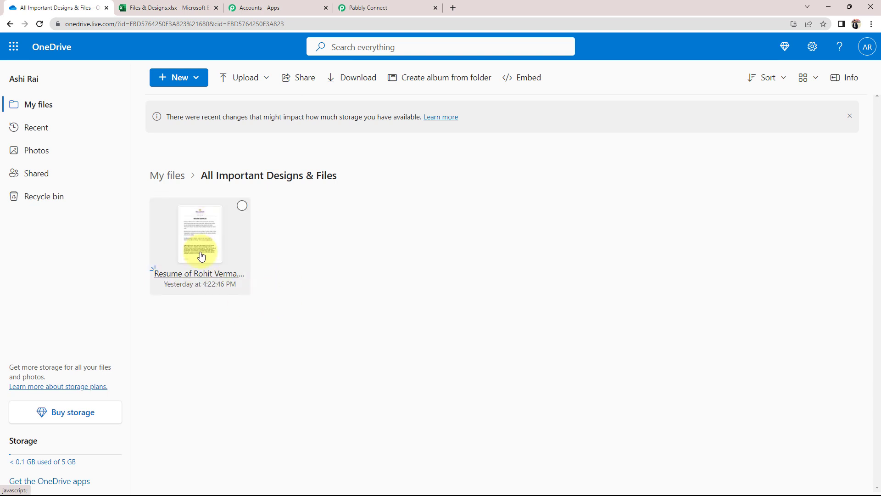
{"action": "left_click", "coordinate": [170, 7]}
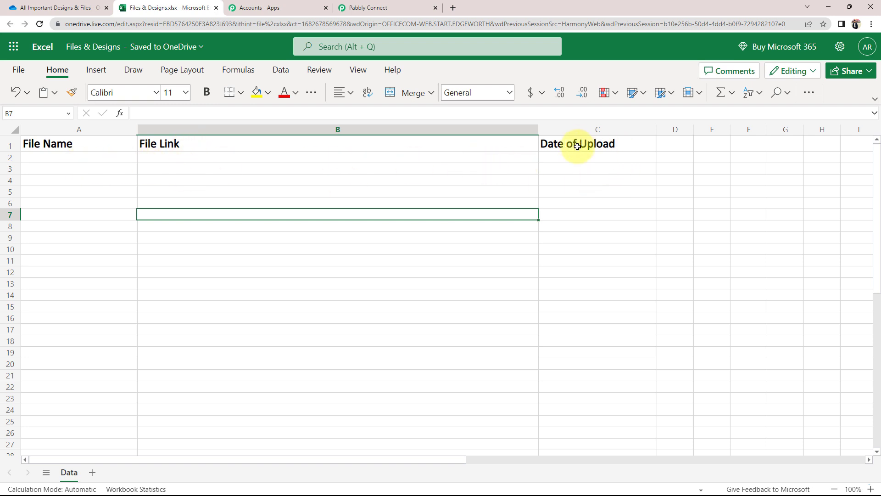
{"action": "left_click", "coordinate": [357, 2]}
{"action": "scroll", "coordinate": [98, 300], "scroll_direction": "down", "scroll_amount": 1}
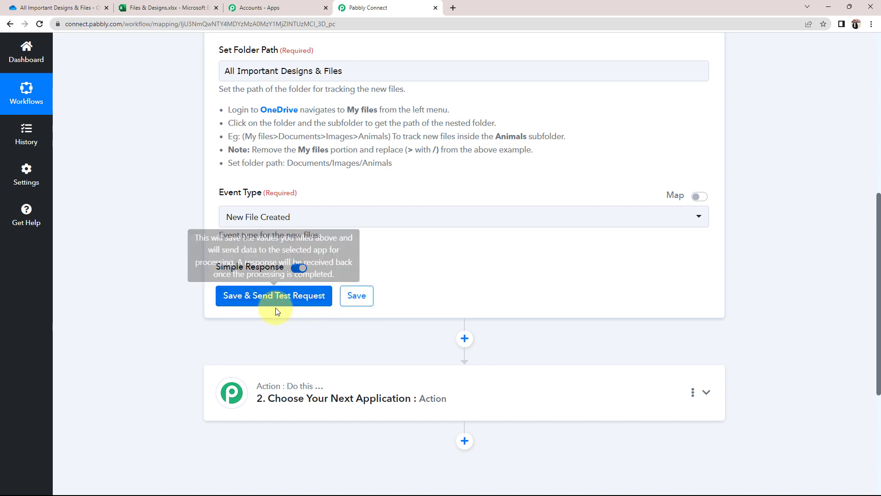
{"action": "left_click", "coordinate": [59, 8]}
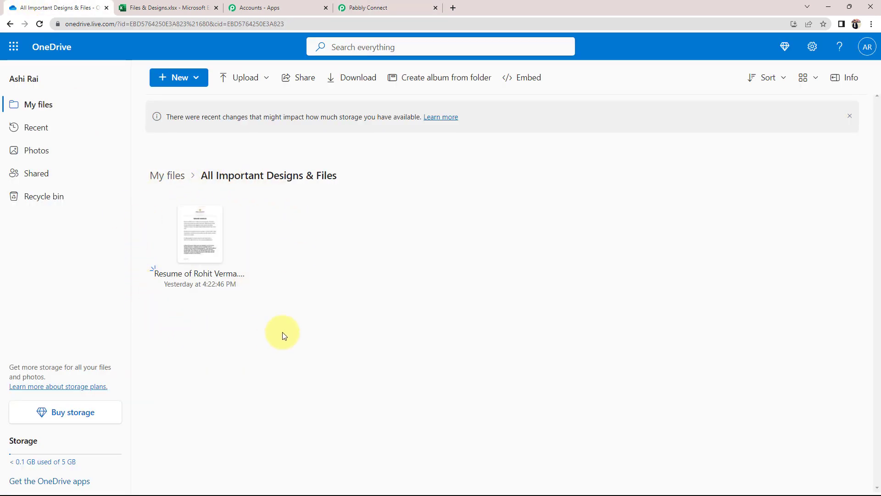
{"action": "left_click", "coordinate": [400, 7]}
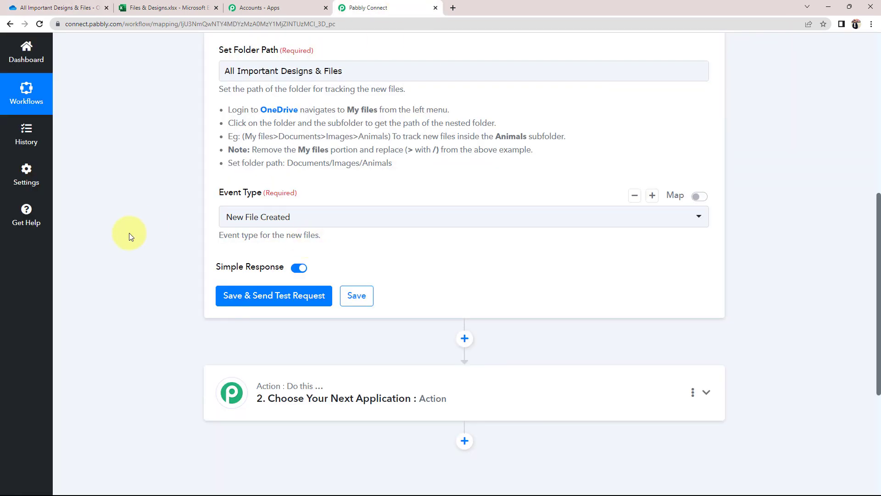
{"action": "left_click", "coordinate": [252, 299]}
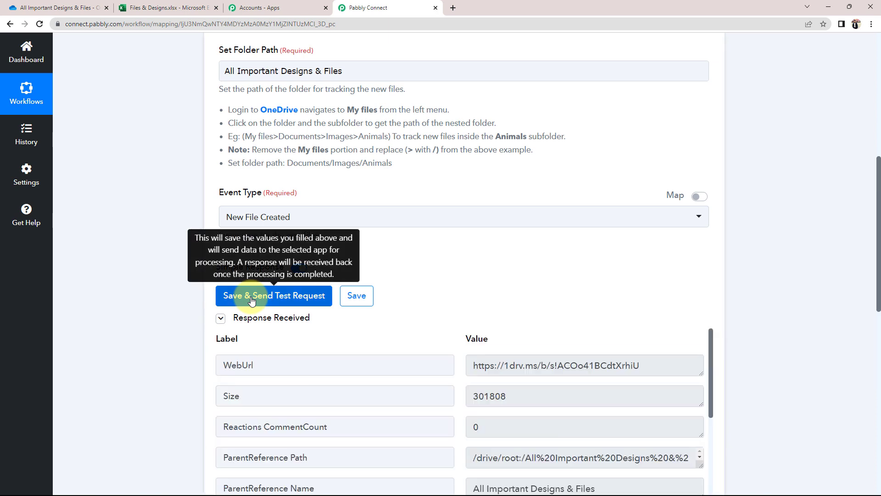
Examine the folder name, file name, download URL and last modified date in the trigger's test response
{"action": "scroll", "coordinate": [168, 329], "scroll_direction": "down", "scroll_amount": 4}
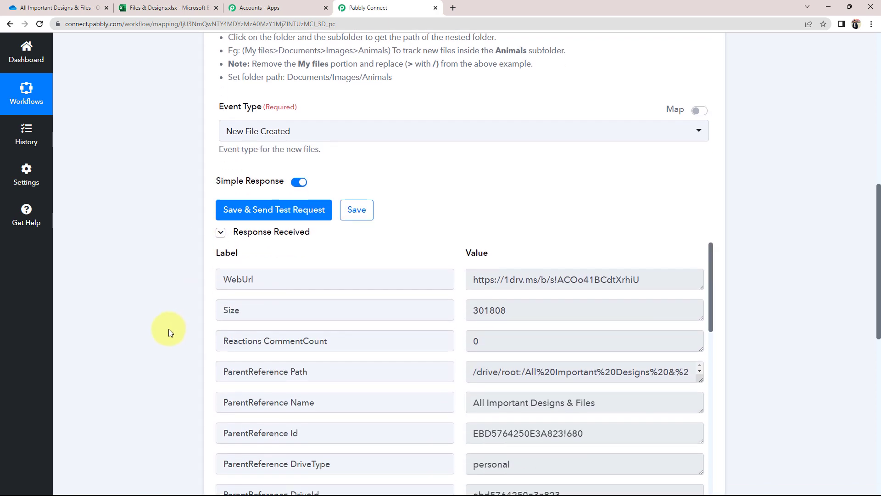
{"action": "left_click_drag", "start_coordinate": [228, 307], "coordinate": [308, 307]}
{"action": "left_click_drag", "start_coordinate": [620, 307], "coordinate": [457, 323]}
{"action": "scroll", "coordinate": [546, 356], "scroll_direction": "down", "scroll_amount": 2}
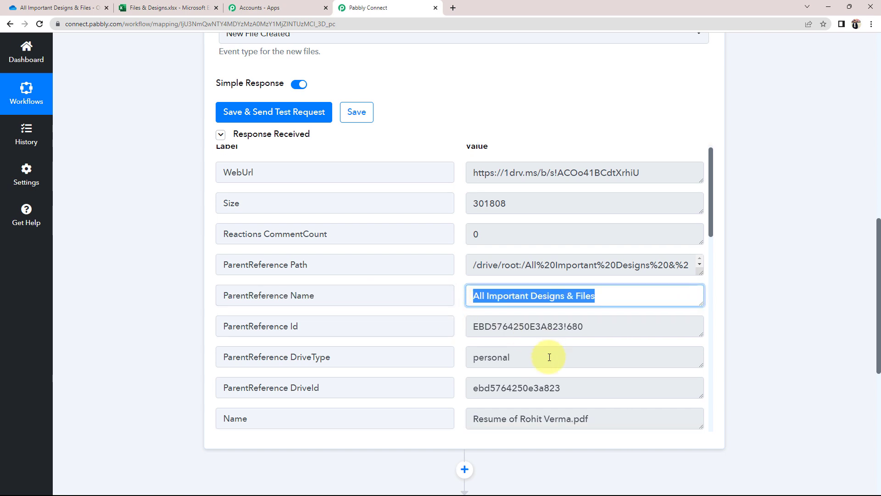
{"action": "left_click_drag", "start_coordinate": [592, 334], "coordinate": [464, 337]}
{"action": "scroll", "coordinate": [321, 351], "scroll_direction": "down", "scroll_amount": 1}
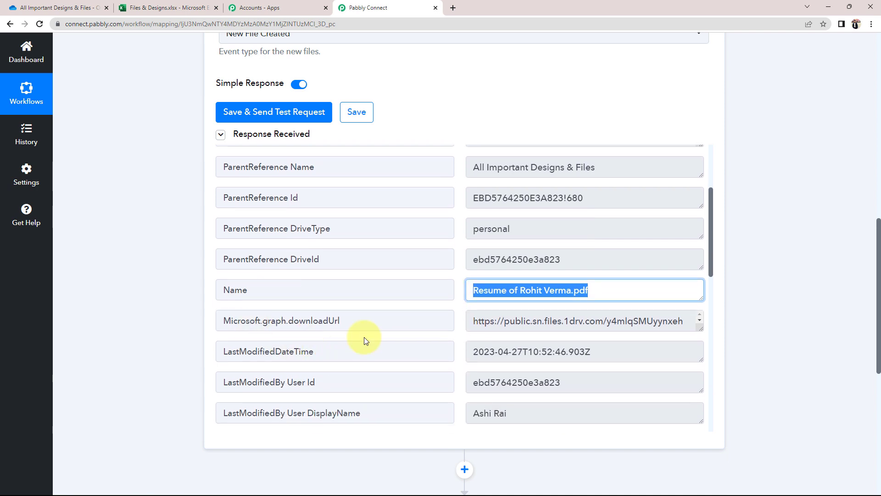
{"action": "left_click_drag", "start_coordinate": [700, 330], "coordinate": [700, 400]}
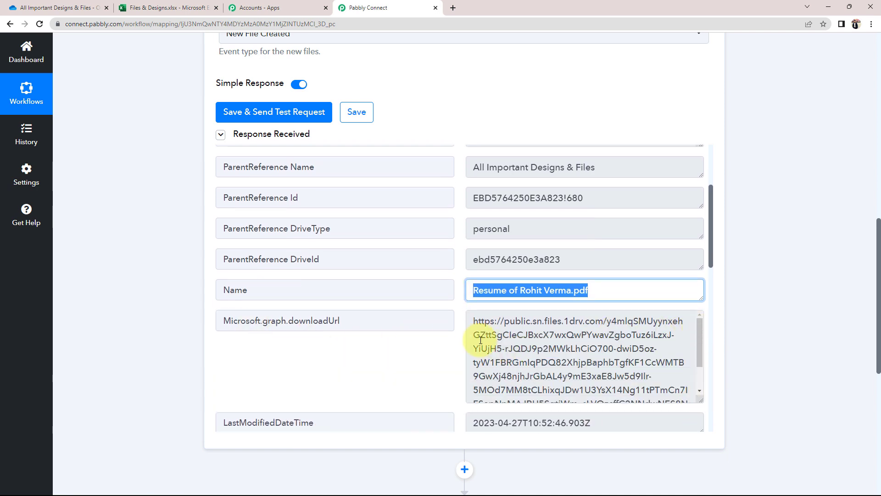
{"action": "scroll", "coordinate": [482, 331], "scroll_direction": "down", "scroll_amount": 2}
{"action": "scroll", "coordinate": [531, 368], "scroll_direction": "up", "scroll_amount": 1}
{"action": "scroll", "coordinate": [528, 368], "scroll_direction": "up", "scroll_amount": 2}
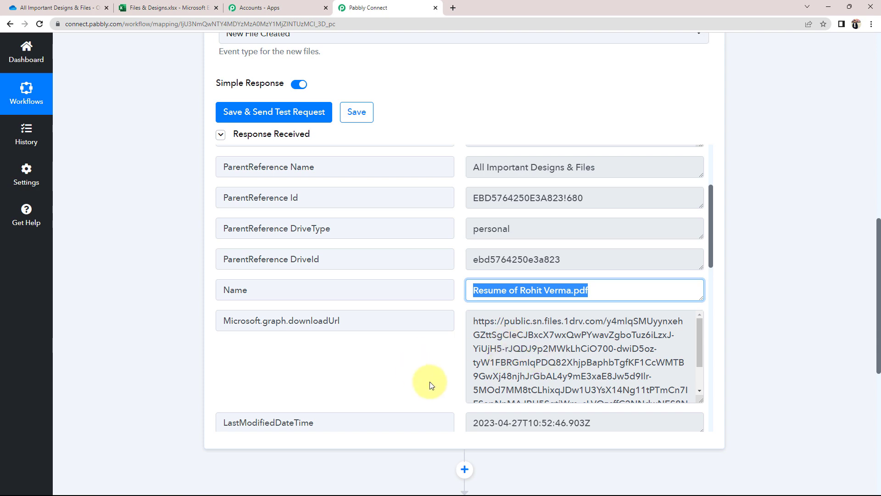
Review the OneDrive trigger's settings and revisit the Excel sheet and OneDrive folder before returning to Pabbly Connect
{"action": "scroll", "coordinate": [127, 356], "scroll_direction": "up", "scroll_amount": 4}
{"action": "scroll", "coordinate": [127, 357], "scroll_direction": "up", "scroll_amount": 7}
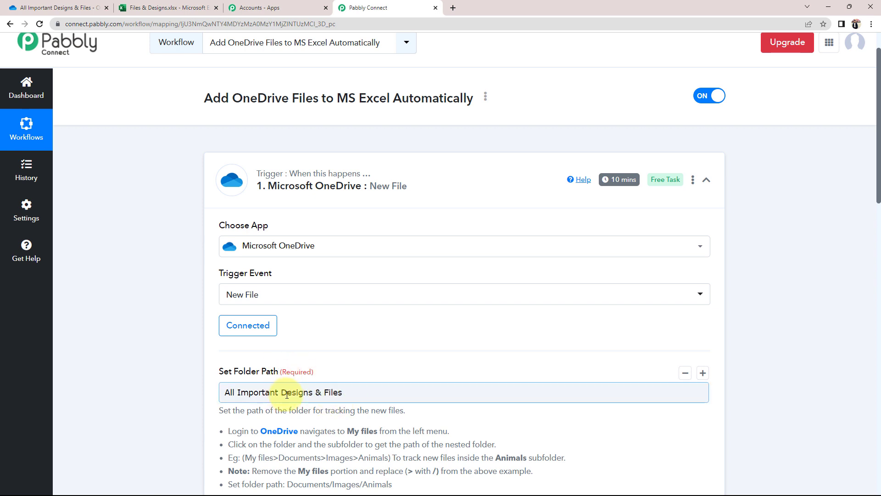
{"action": "scroll", "coordinate": [122, 388], "scroll_direction": "down", "scroll_amount": 2}
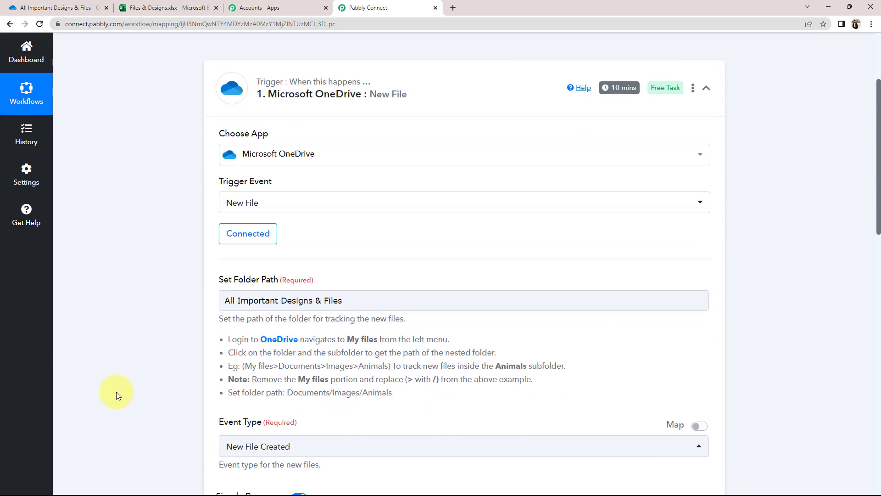
{"action": "scroll", "coordinate": [316, 294], "scroll_direction": "up", "scroll_amount": 1}
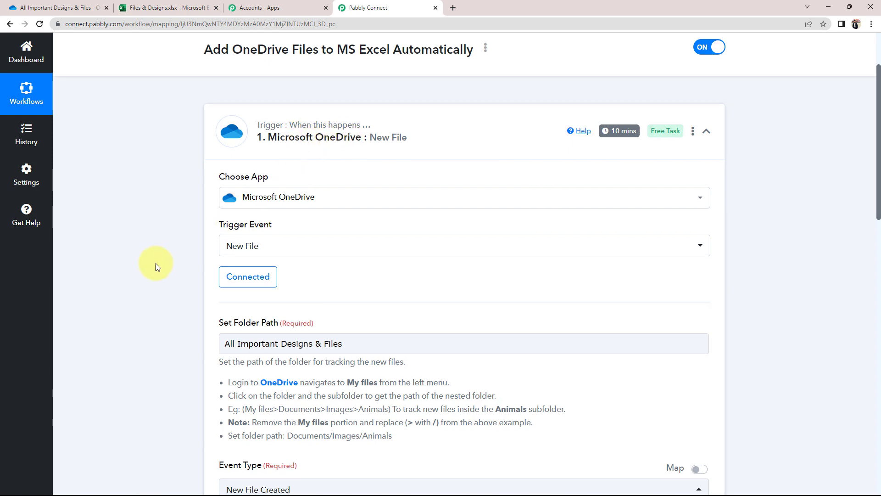
{"action": "scroll", "coordinate": [156, 265], "scroll_direction": "down", "scroll_amount": 2}
{"action": "left_click", "coordinate": [166, 9]}
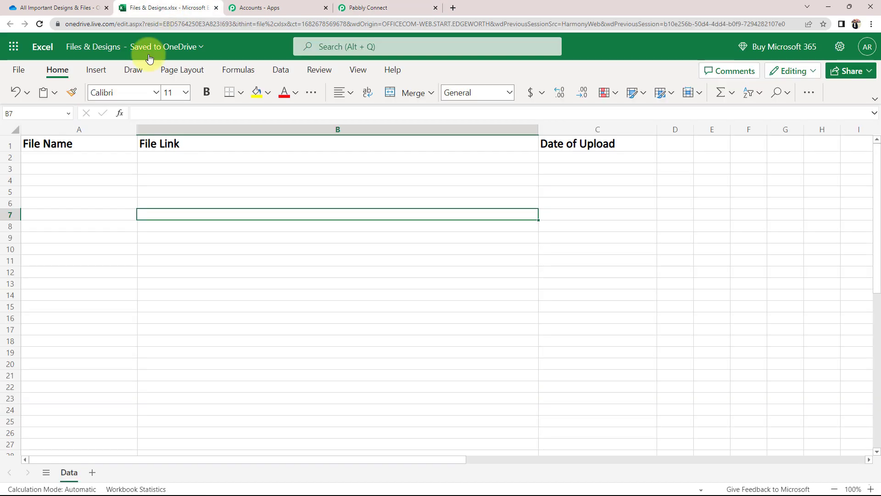
{"action": "left_click", "coordinate": [87, 7]}
{"action": "left_click", "coordinate": [367, 8]}
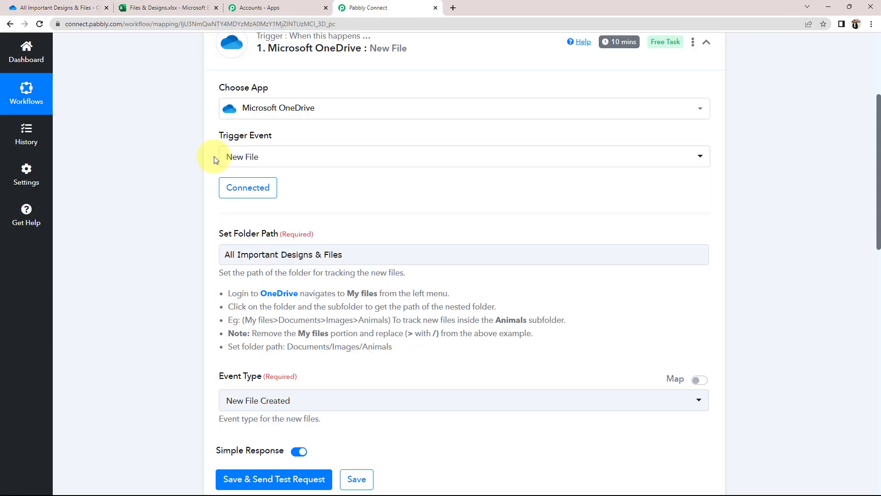
Find Microsoft Excel with the search "micros", choose it as the action app and select Add Row To Worksheet as the action event
{"action": "scroll", "coordinate": [127, 290], "scroll_direction": "down", "scroll_amount": 10}
{"action": "scroll", "coordinate": [127, 290], "scroll_direction": "down", "scroll_amount": 4}
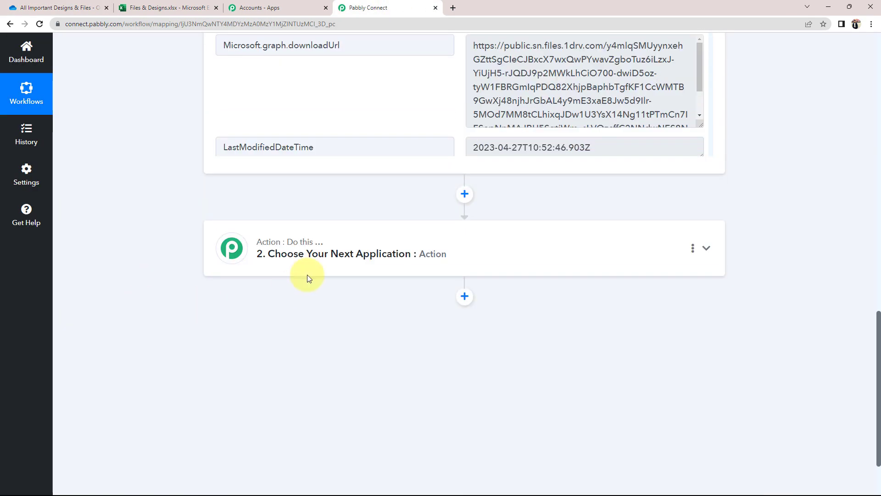
{"action": "left_click", "coordinate": [307, 274]}
{"action": "scroll", "coordinate": [114, 315], "scroll_direction": "down", "scroll_amount": 1}
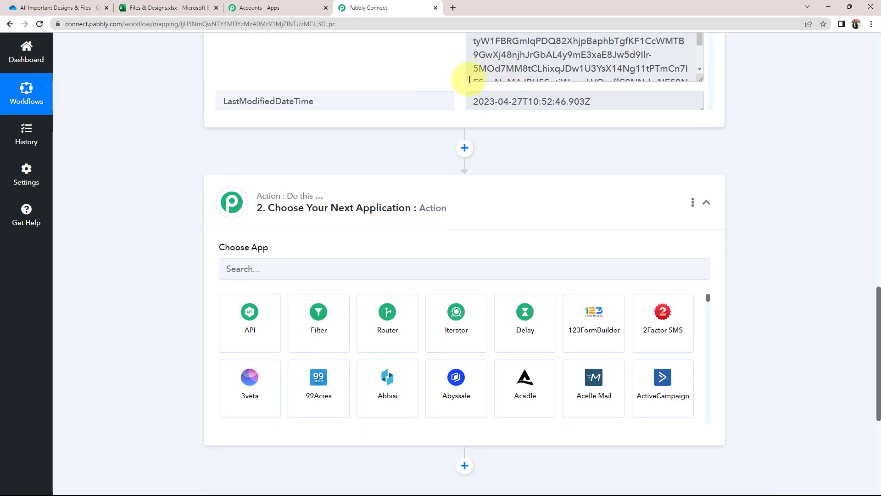
{"action": "left_click", "coordinate": [249, 273]}
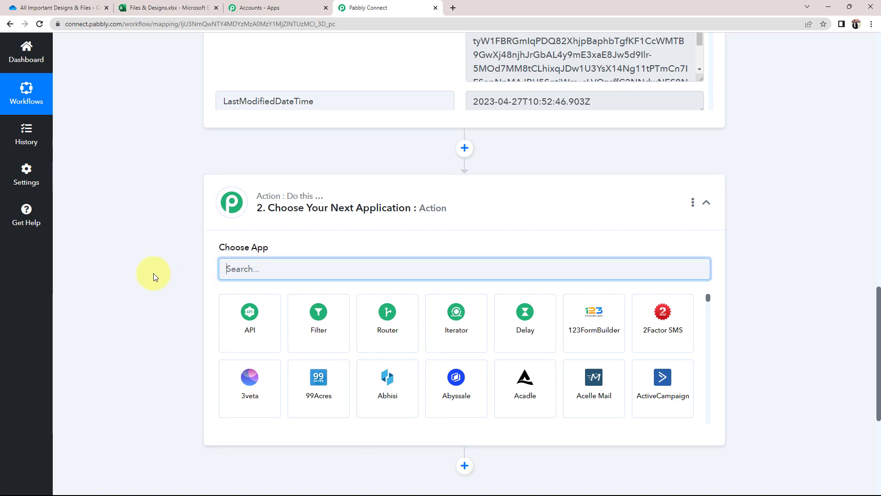
{"action": "type", "text": "micro"}
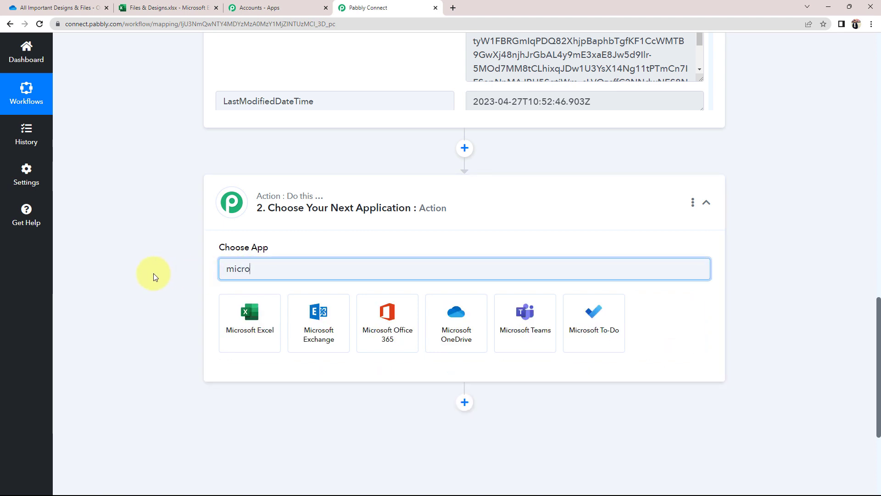
{"action": "type", "text": "s"}
{"action": "left_click", "coordinate": [234, 315]}
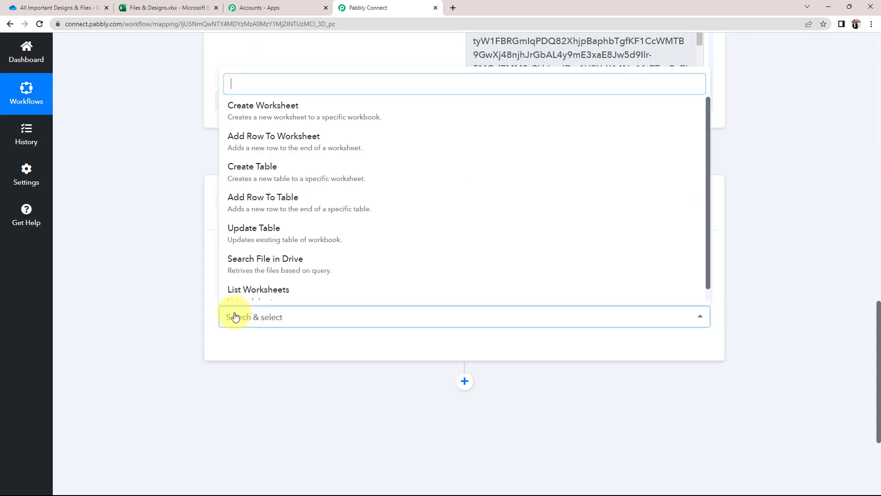
{"action": "left_click", "coordinate": [236, 142]}
Connect the Excel action through a new Microsoft Excel connection and authorize Pabbly Connect to access the account
{"action": "left_click", "coordinate": [231, 349]}
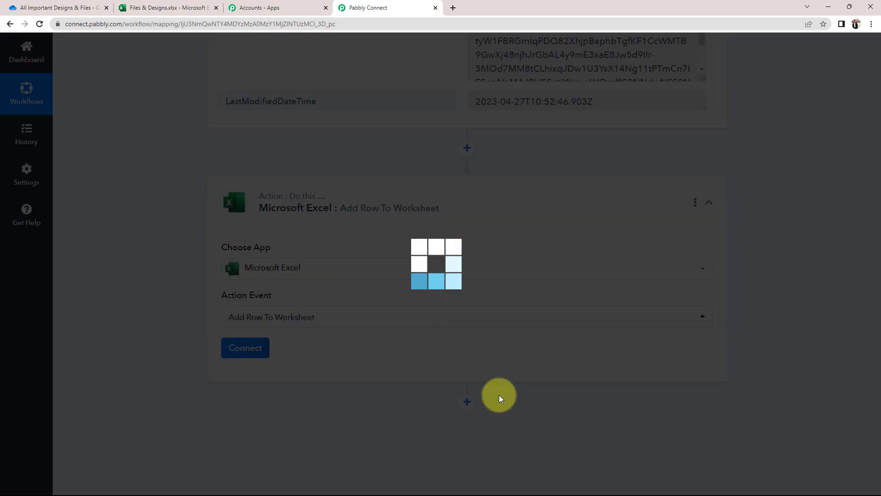
{"action": "left_click_drag", "start_coordinate": [471, 47], "coordinate": [616, 44]}
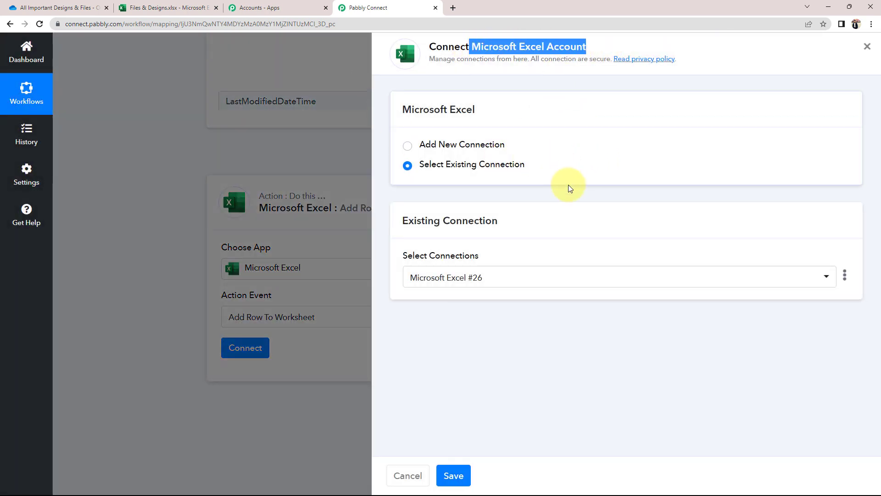
{"action": "left_click", "coordinate": [410, 148]}
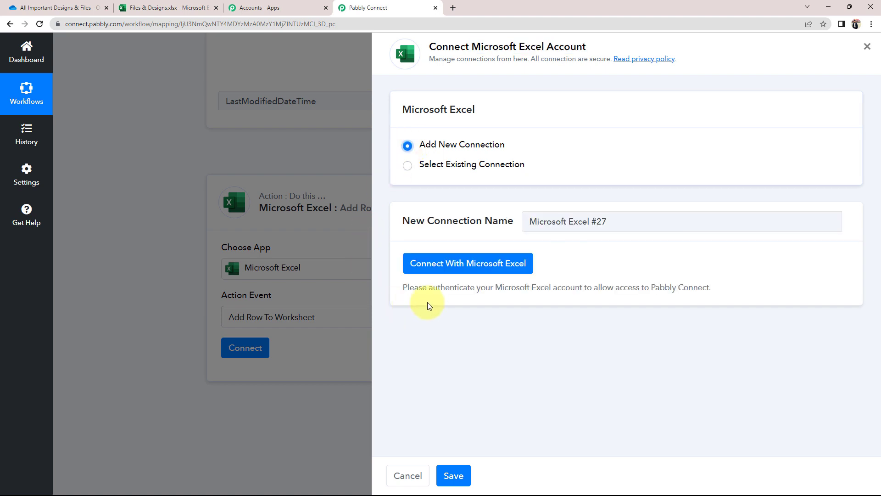
{"action": "left_click", "coordinate": [457, 270]}
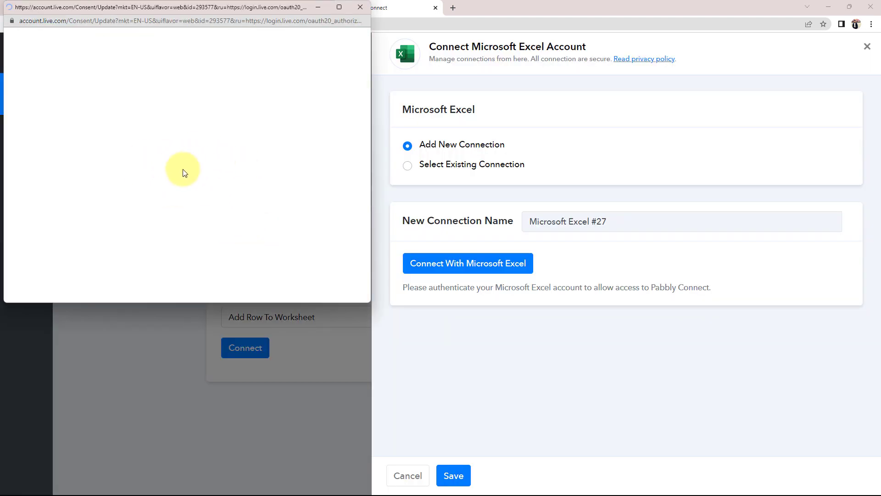
{"action": "scroll", "coordinate": [203, 203], "scroll_direction": "down", "scroll_amount": 17}
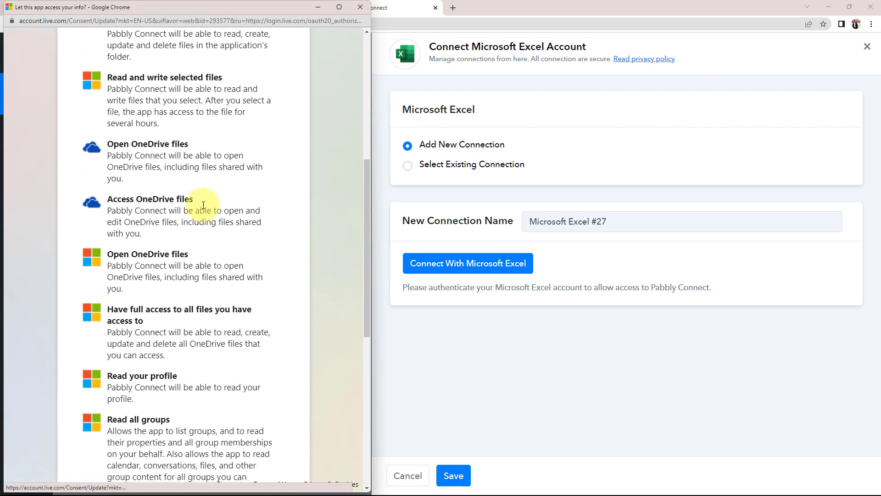
{"action": "left_click", "coordinate": [251, 461]}
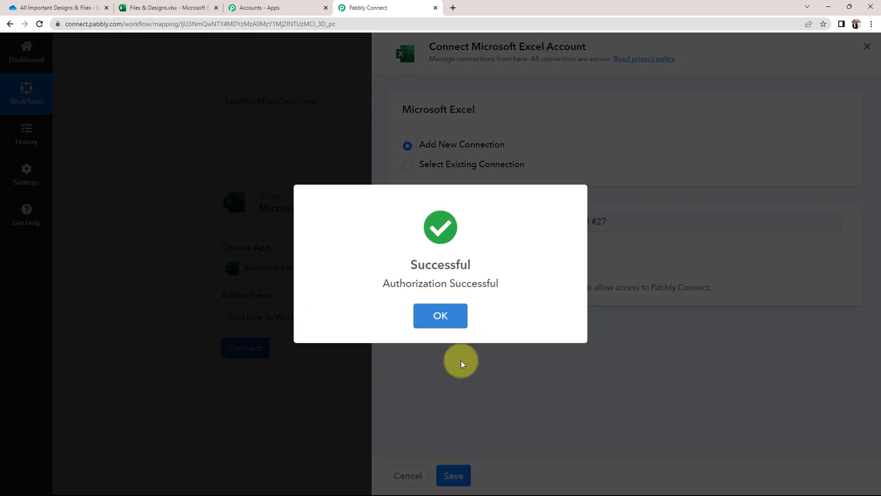
{"action": "left_click", "coordinate": [419, 309]}
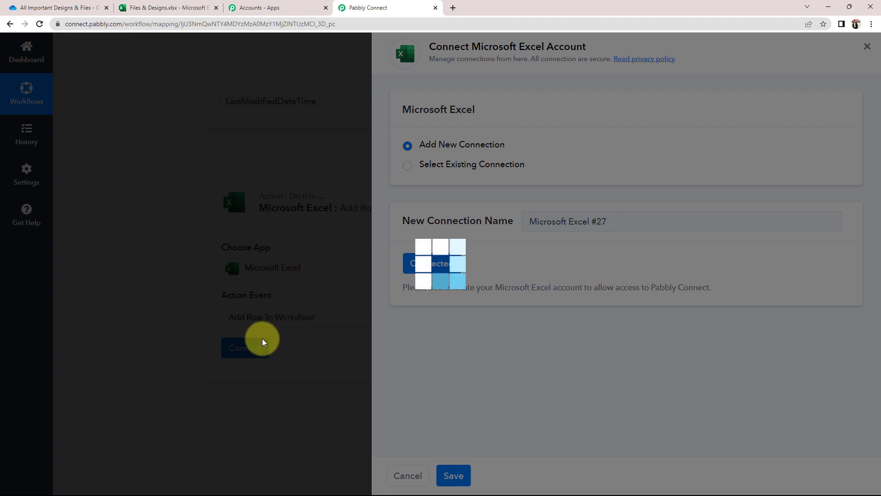
Examine the action's required workbook and worksheet fields and compare them with the Files & Designs spreadsheet in Excel
{"action": "scroll", "coordinate": [154, 354], "scroll_direction": "down", "scroll_amount": 2}
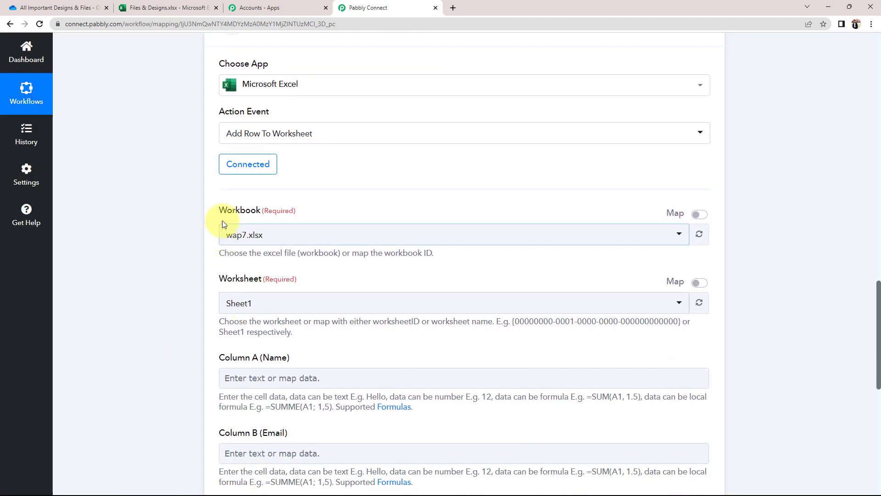
{"action": "left_click_drag", "start_coordinate": [220, 211], "coordinate": [283, 210]}
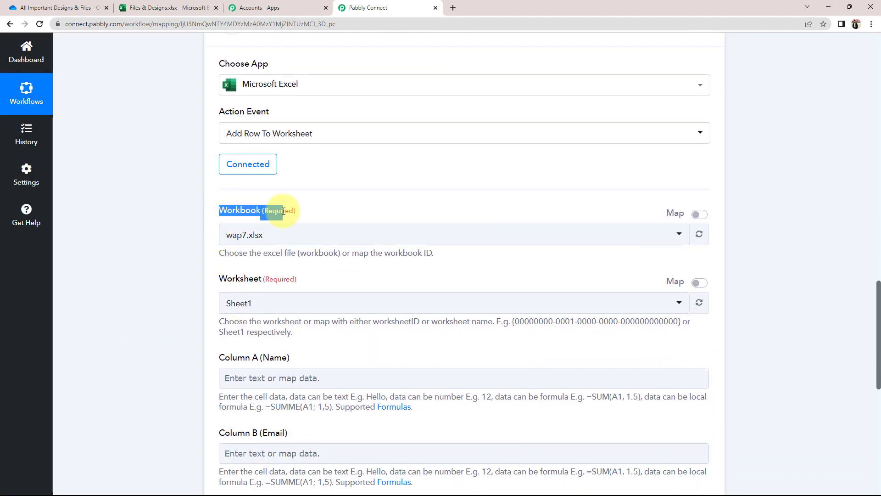
{"action": "left_click_drag", "start_coordinate": [232, 279], "coordinate": [294, 279]}
{"action": "scroll", "coordinate": [143, 376], "scroll_direction": "up", "scroll_amount": 3}
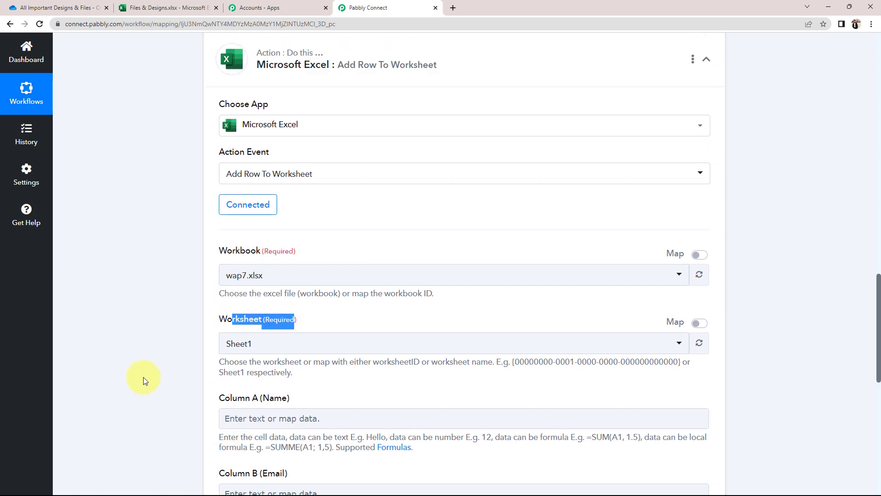
{"action": "left_click", "coordinate": [138, 378]}
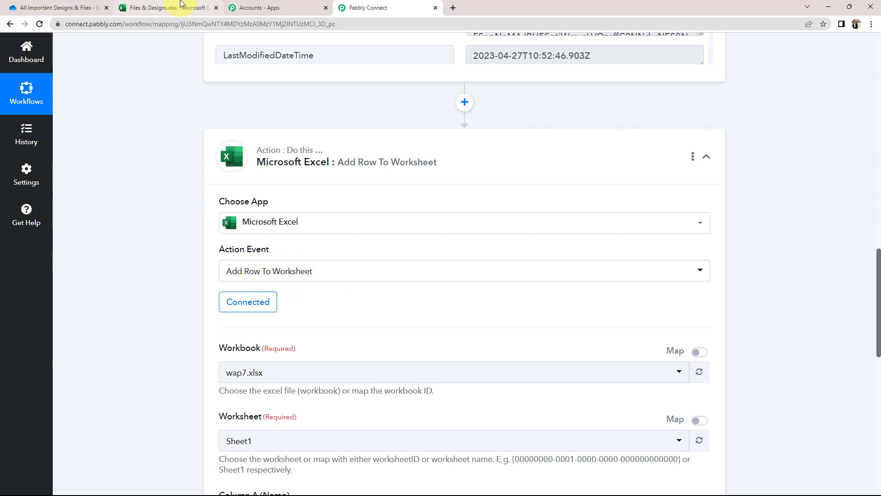
{"action": "left_click", "coordinate": [138, 8]}
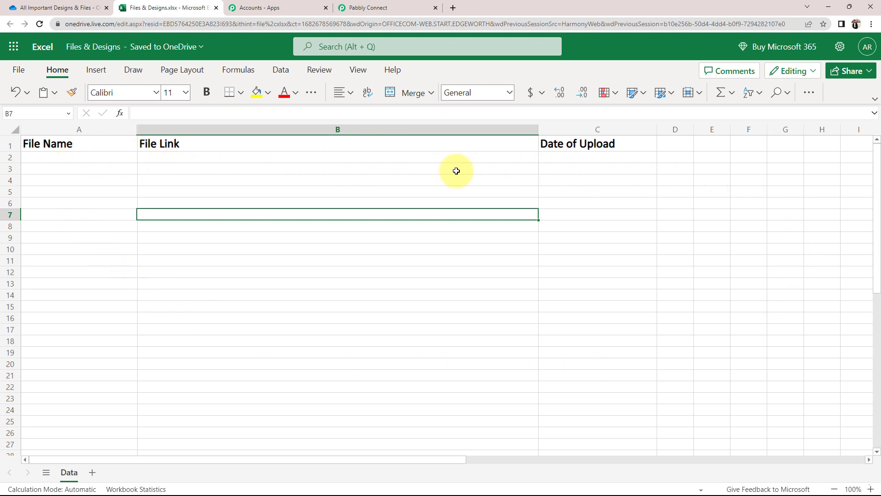
{"action": "left_click", "coordinate": [364, 9]}
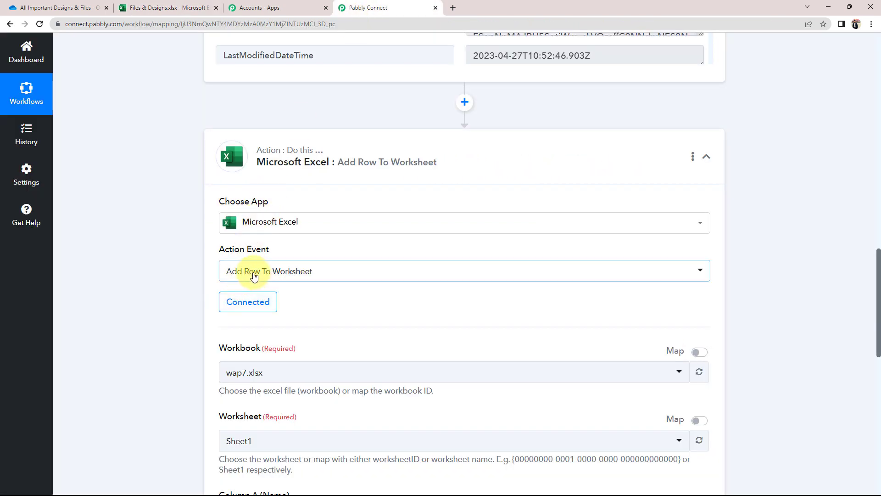
{"action": "scroll", "coordinate": [191, 302], "scroll_direction": "down", "scroll_amount": 2}
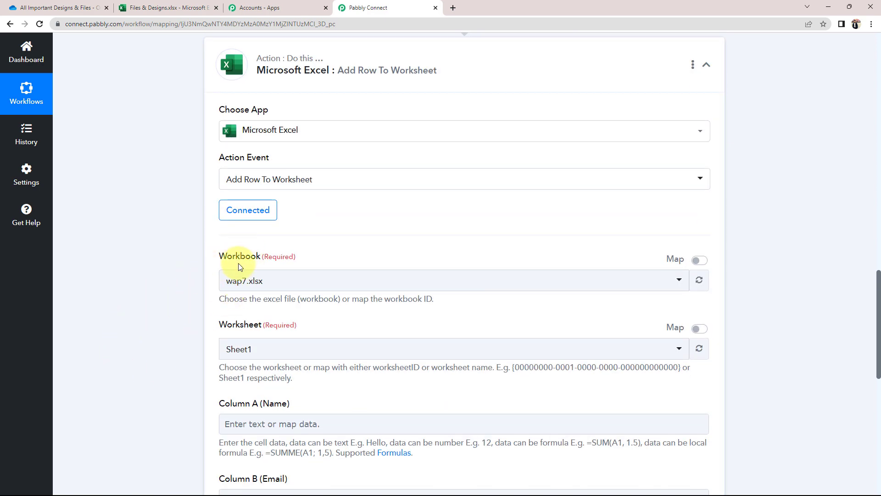
Set the action's workbook to Files & Designs.xlsx, checking the workbook and worksheet names against the open Excel file
{"action": "left_click", "coordinate": [156, 8]}
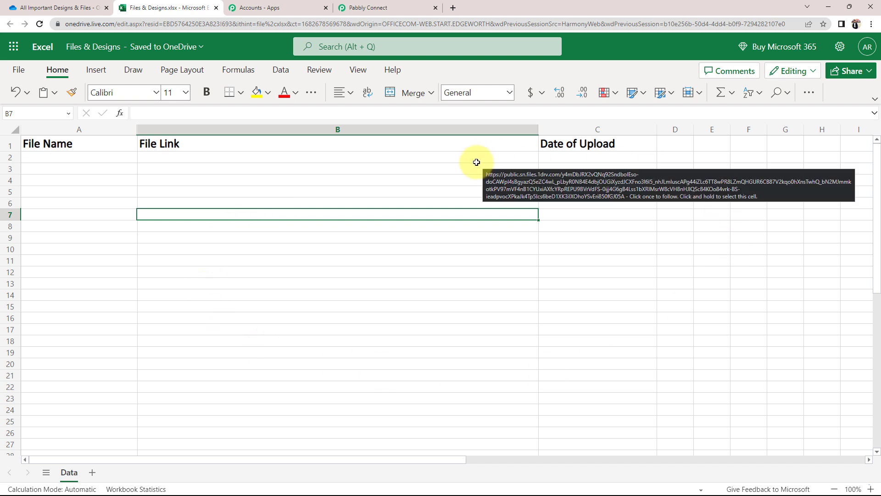
{"action": "left_click", "coordinate": [344, 180]}
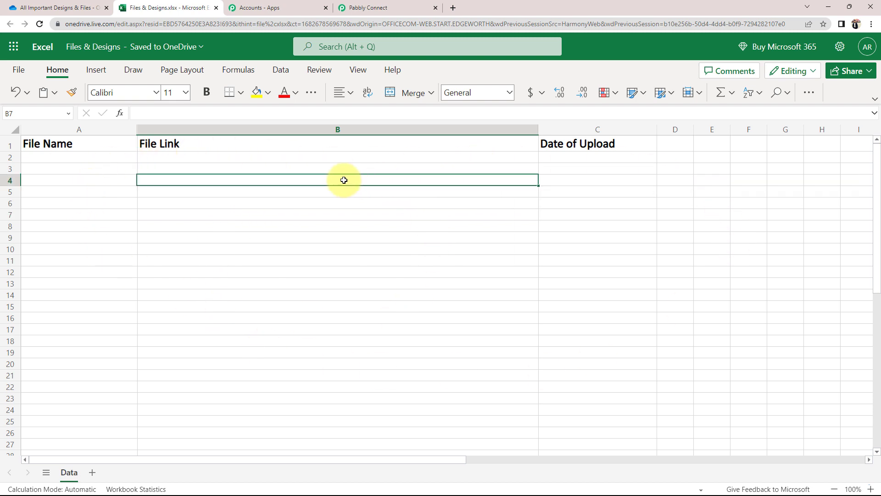
{"action": "left_click", "coordinate": [382, 7]}
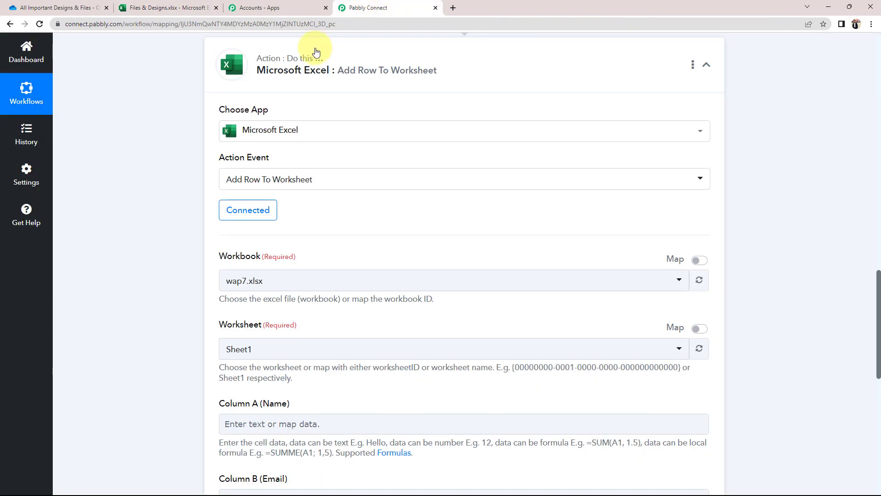
{"action": "scroll", "coordinate": [193, 197], "scroll_direction": "down", "scroll_amount": 2}
{"action": "left_click", "coordinate": [228, 190]}
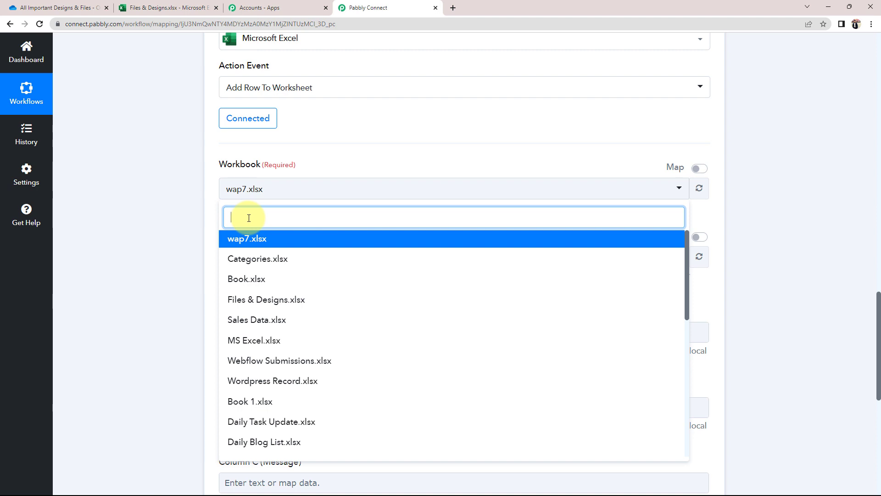
{"action": "left_click", "coordinate": [259, 300]}
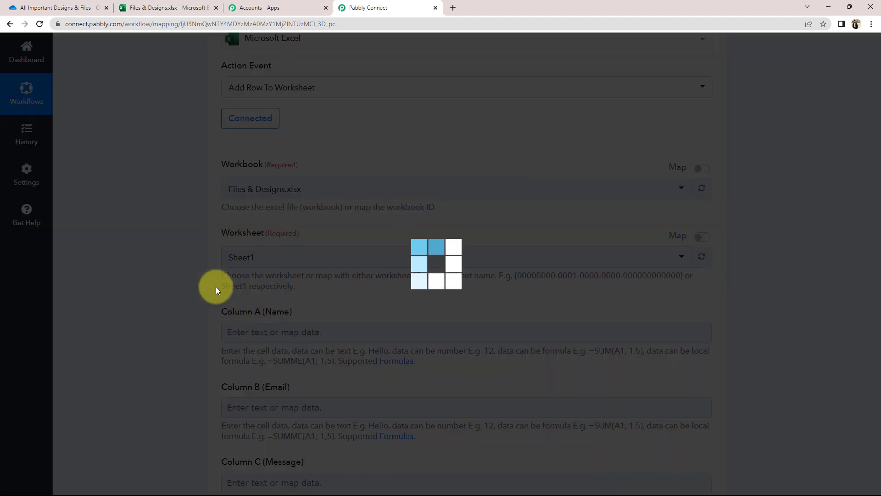
{"action": "left_click", "coordinate": [153, 6]}
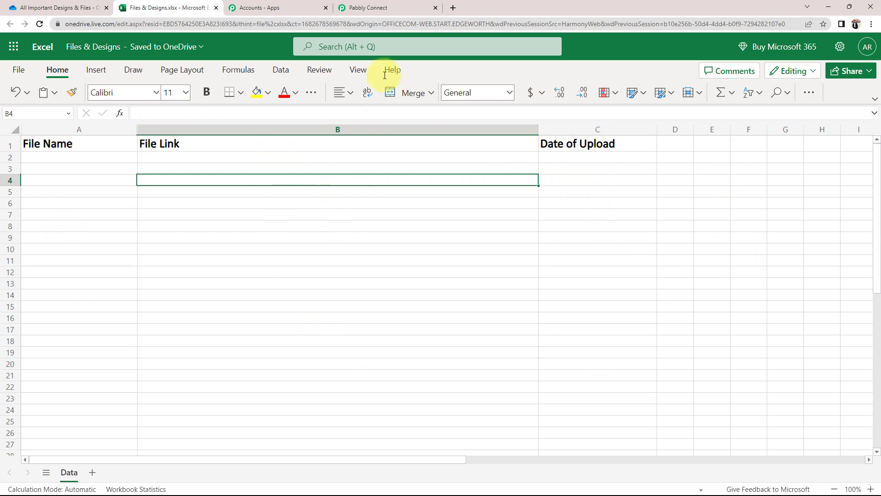
{"action": "left_click", "coordinate": [381, 7]}
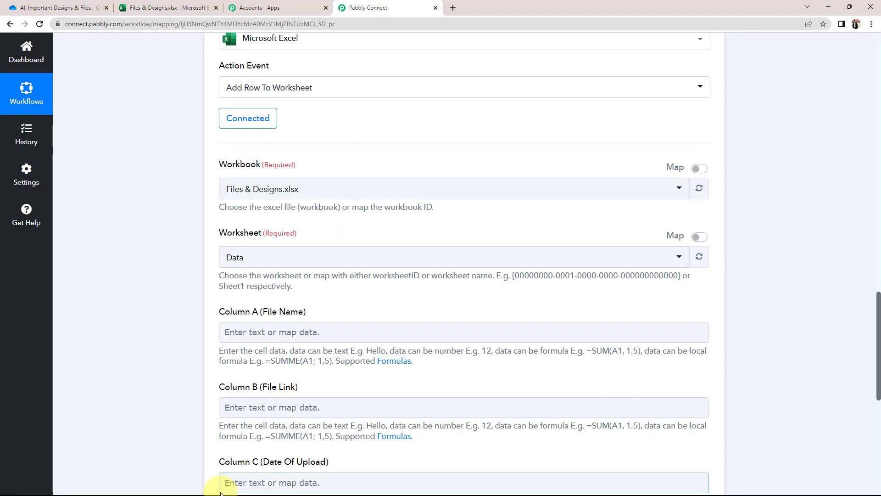
Compare the File Name, File Link and Date Of Upload column fields with the Excel headers and the trigger's response data
{"action": "scroll", "coordinate": [220, 486], "scroll_direction": "down", "scroll_amount": 2}
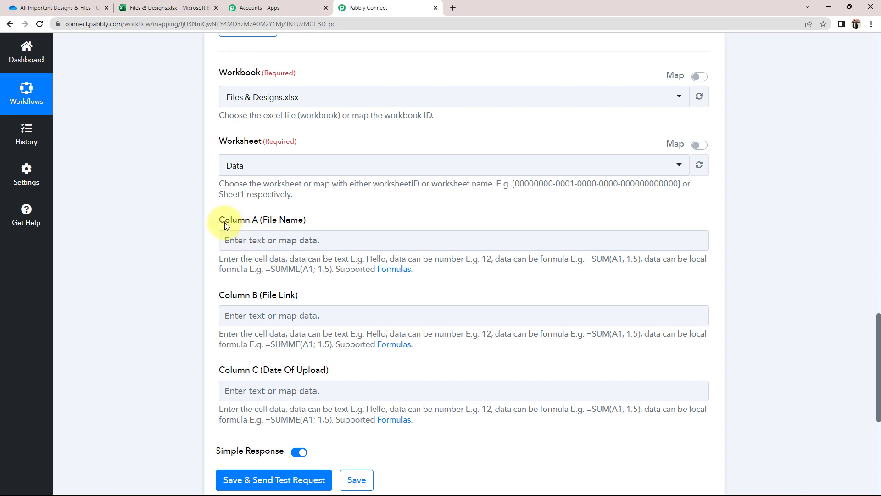
{"action": "left_click_drag", "start_coordinate": [264, 221], "coordinate": [296, 222]}
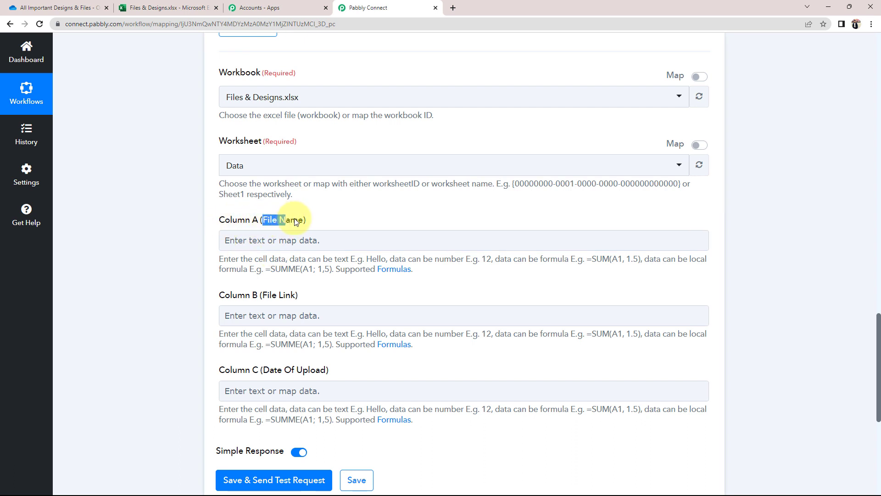
{"action": "left_click_drag", "start_coordinate": [267, 296], "coordinate": [290, 299]}
{"action": "left_click_drag", "start_coordinate": [275, 375], "coordinate": [317, 373]}
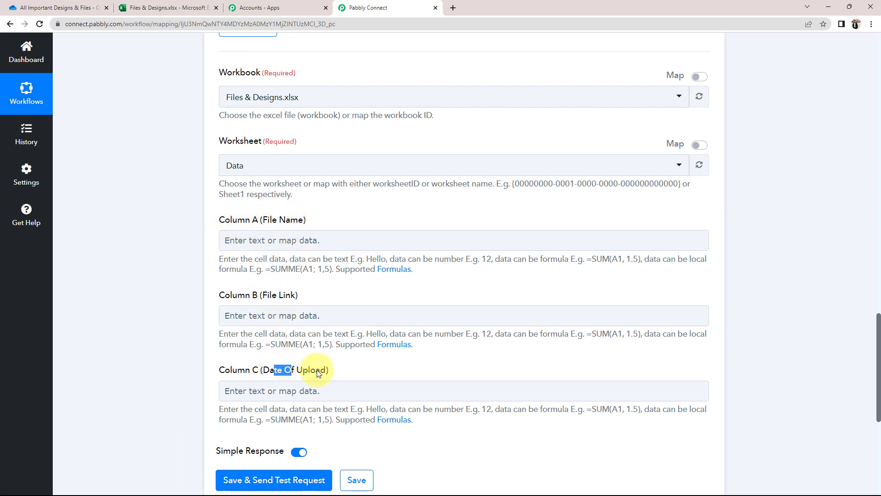
{"action": "left_click", "coordinate": [156, 8]}
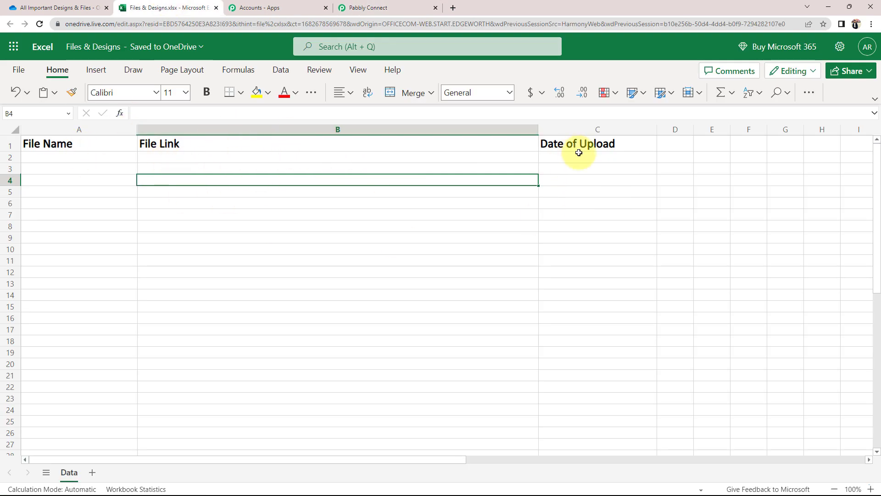
{"action": "left_click", "coordinate": [362, 9]}
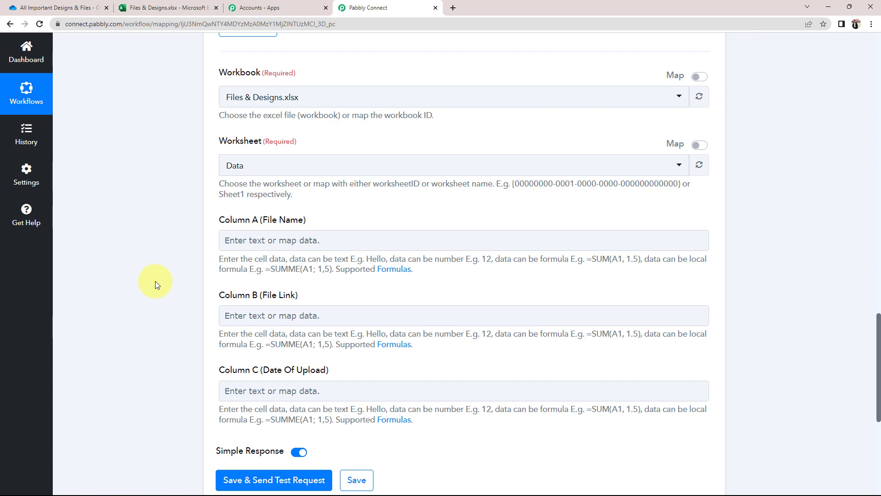
{"action": "scroll", "coordinate": [147, 319], "scroll_direction": "up", "scroll_amount": 8}
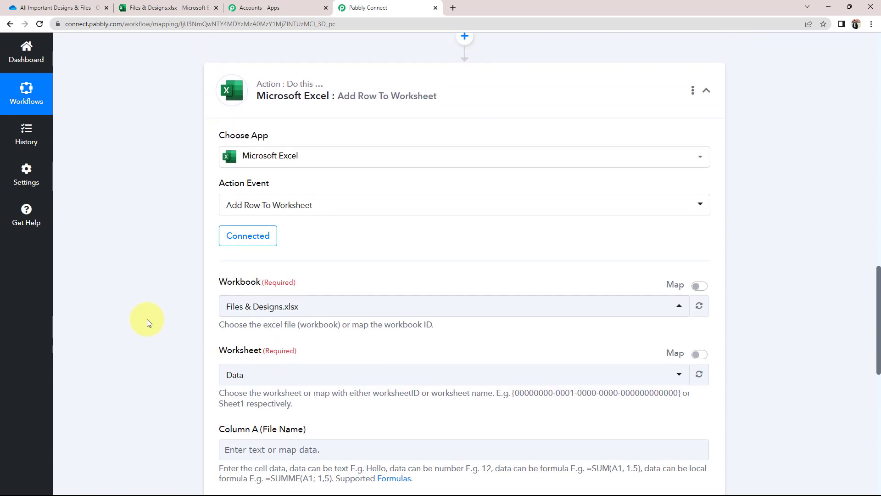
{"action": "scroll", "coordinate": [171, 327], "scroll_direction": "up", "scroll_amount": 2}
{"action": "left_click_drag", "start_coordinate": [483, 137], "coordinate": [528, 151]}
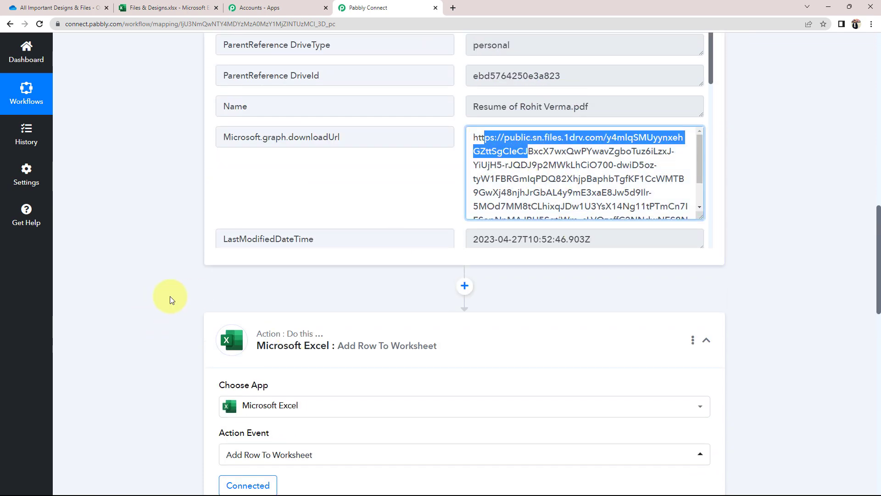
{"action": "left_click", "coordinate": [169, 297]}
{"action": "scroll", "coordinate": [106, 331], "scroll_direction": "down", "scroll_amount": 9}
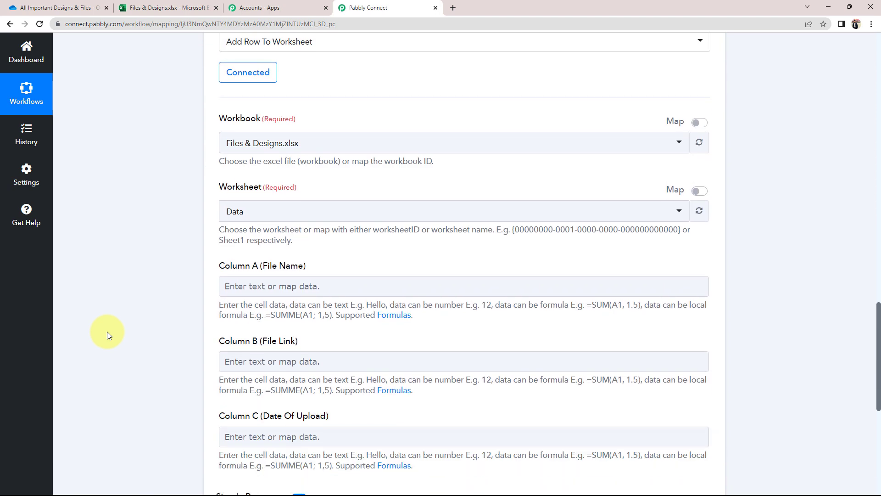
{"action": "scroll", "coordinate": [106, 331], "scroll_direction": "down", "scroll_amount": 2}
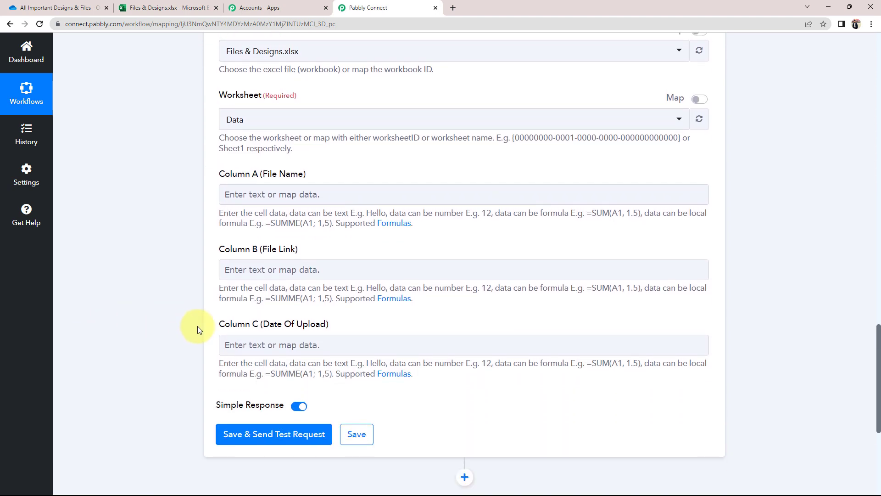
Map Column A (File Name) to the Name value from the Microsoft OneDrive: New File step
{"action": "left_click", "coordinate": [239, 194]}
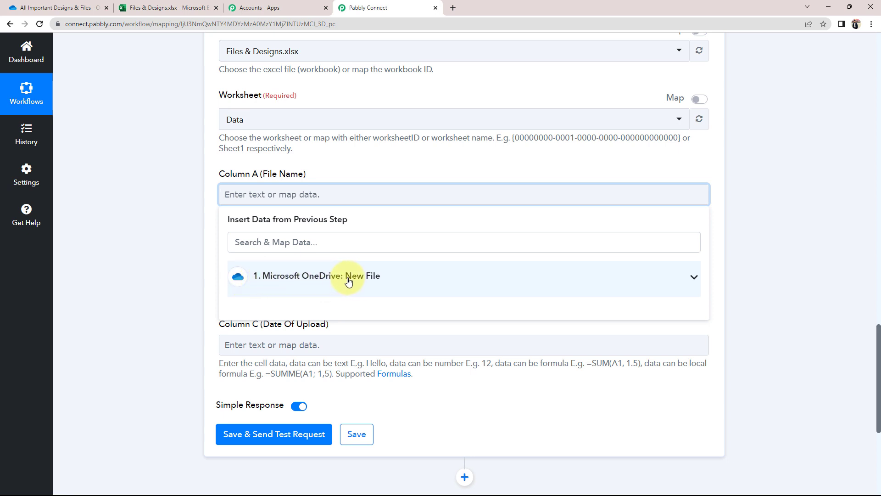
{"action": "left_click", "coordinate": [692, 278]}
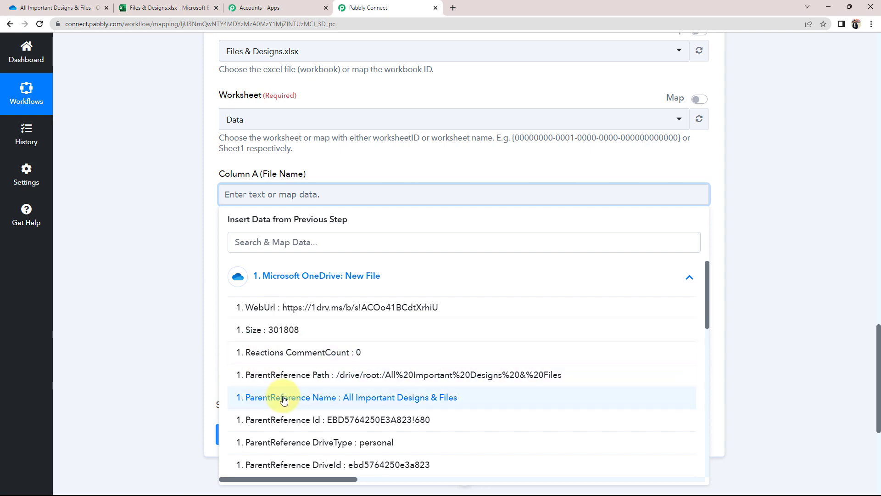
{"action": "scroll", "coordinate": [284, 399], "scroll_direction": "down", "scroll_amount": 3}
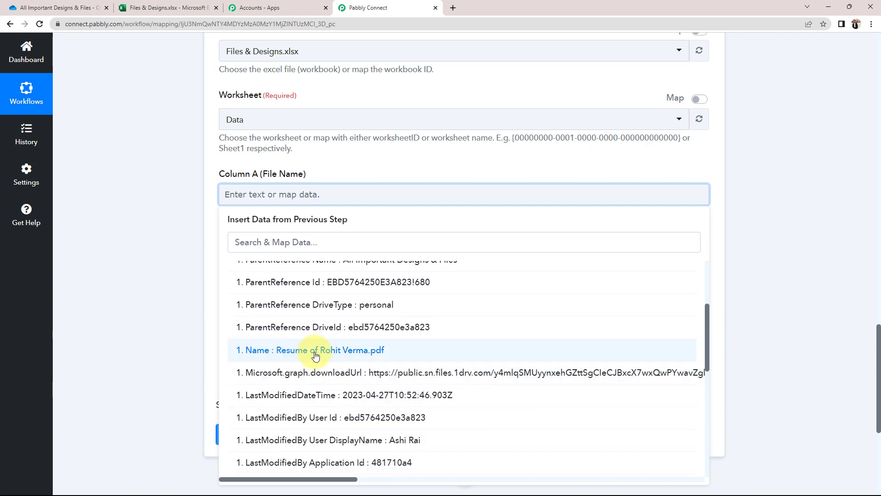
{"action": "left_click", "coordinate": [316, 353]}
{"action": "left_click", "coordinate": [147, 243]}
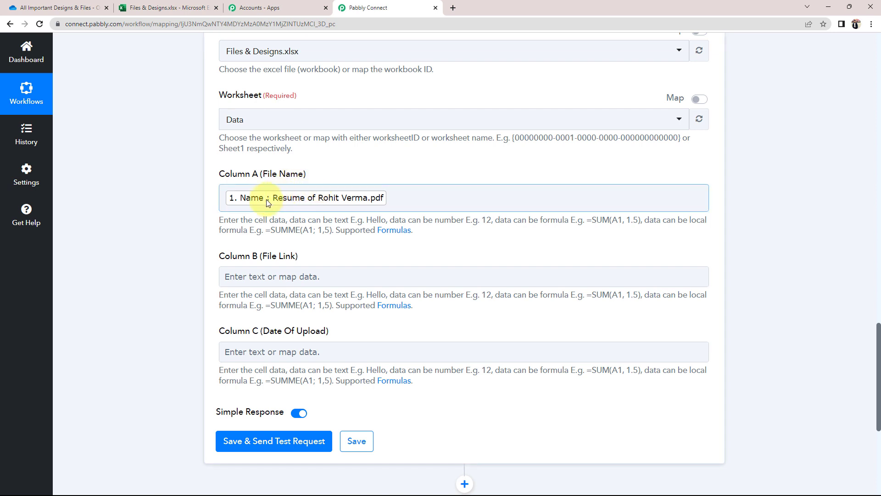
{"action": "scroll", "coordinate": [140, 257], "scroll_direction": "down", "scroll_amount": 1}
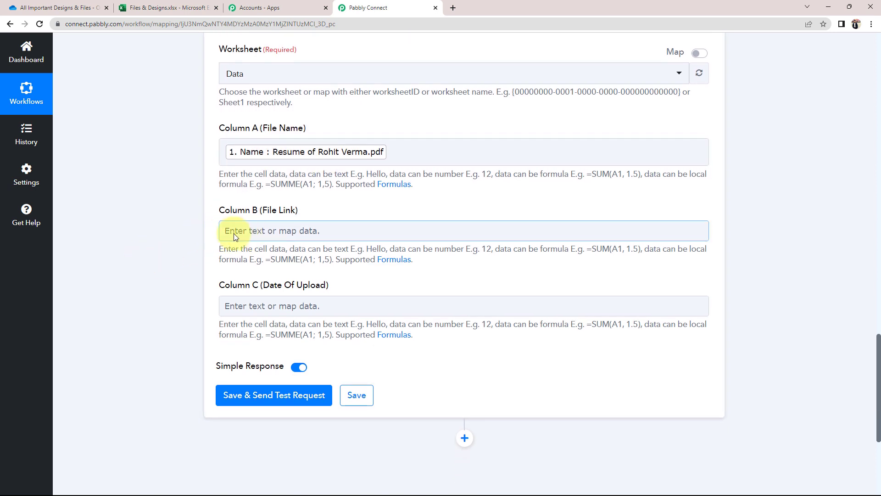
Map Column B (File Link) to the Microsoft.graph.downloadUrl value from the Microsoft OneDrive: New File step
{"action": "left_click", "coordinate": [249, 232]}
{"action": "left_click", "coordinate": [257, 312]}
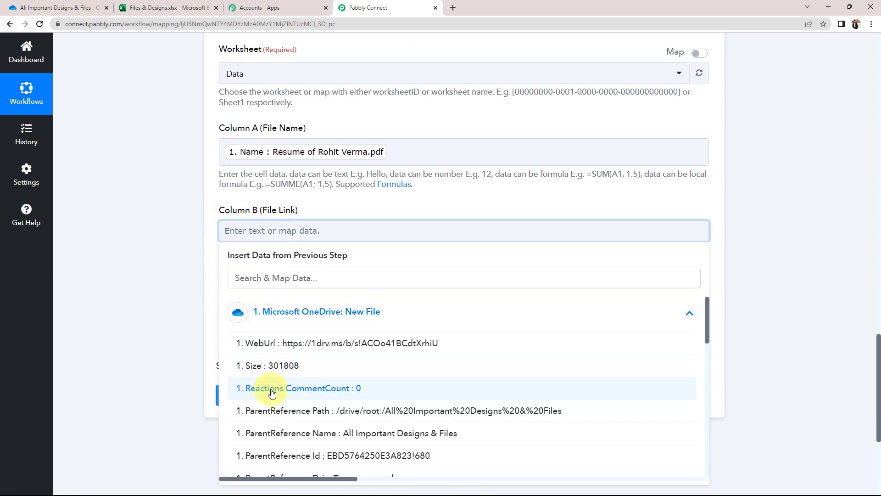
{"action": "scroll", "coordinate": [273, 392], "scroll_direction": "down", "scroll_amount": 1}
{"action": "scroll", "coordinate": [273, 393], "scroll_direction": "down", "scroll_amount": 3}
{"action": "left_click", "coordinate": [250, 404]}
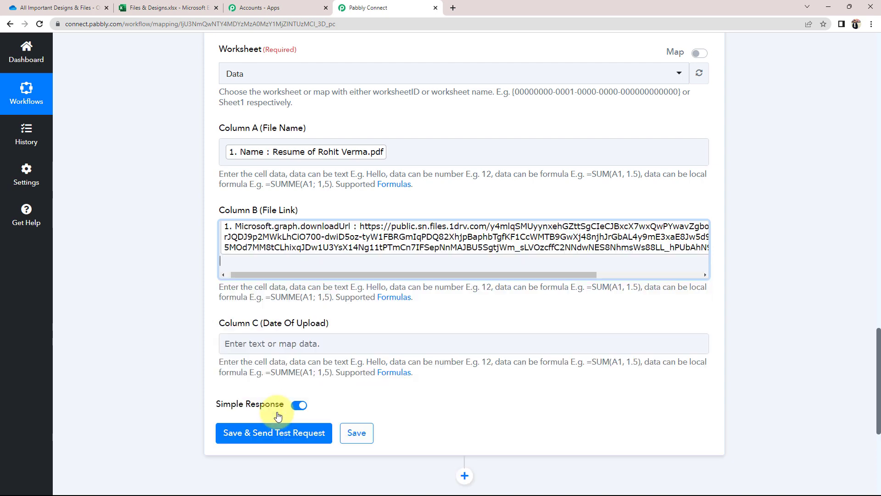
{"action": "left_click", "coordinate": [172, 326]}
Search the OneDrive trigger data for "dat" and map Column C (Date Of Upload) to the CreatedDateTime value
{"action": "left_click", "coordinate": [249, 341]}
{"action": "scroll", "coordinate": [220, 339], "scroll_direction": "down", "scroll_amount": 2}
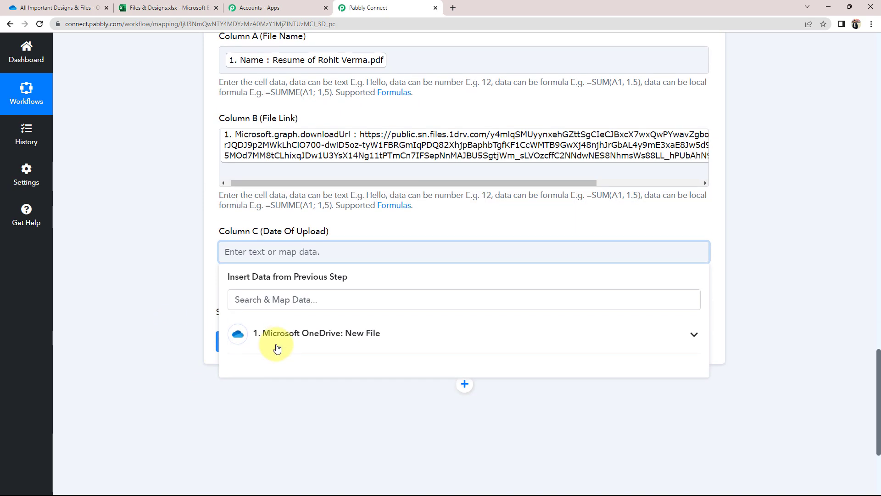
{"action": "left_click", "coordinate": [251, 340]}
{"action": "left_click", "coordinate": [275, 303]}
{"action": "type", "text": "d"}
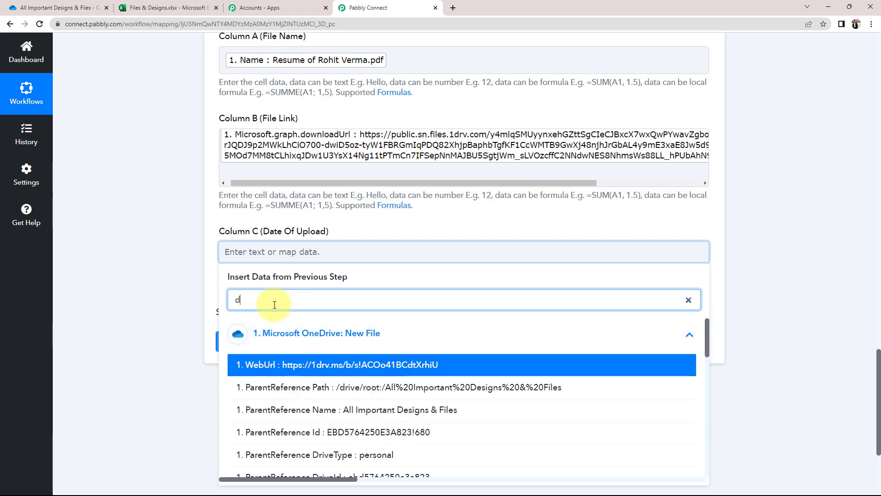
{"action": "type", "text": "at"}
{"action": "left_click", "coordinate": [305, 432]}
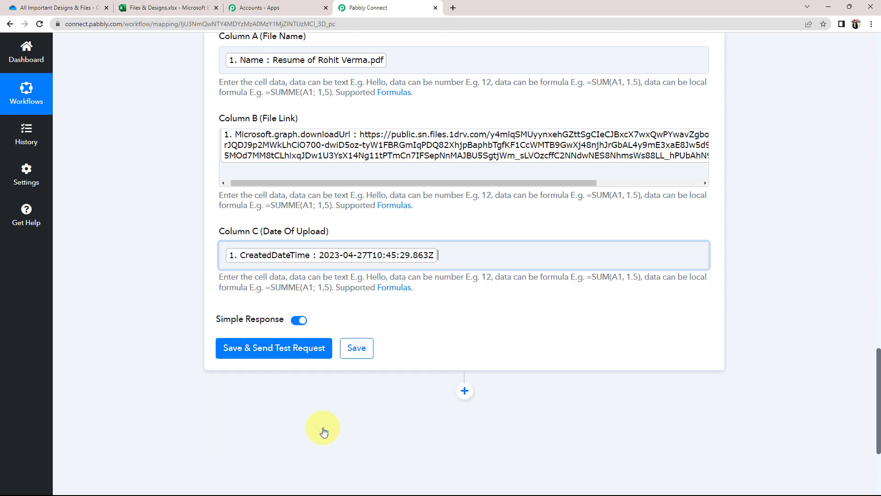
{"action": "left_click", "coordinate": [130, 286]}
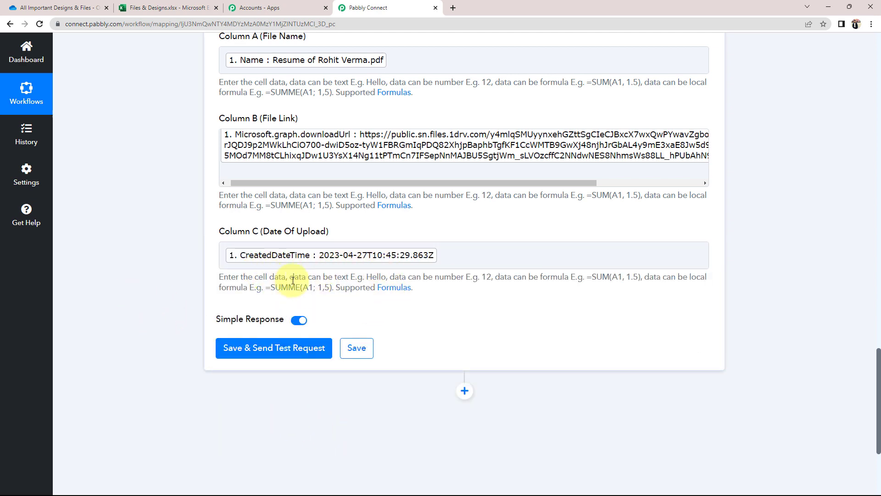
Review the three mapped column fields against the uploaded file in the OneDrive folder and the headers in the Excel sheet
{"action": "scroll", "coordinate": [156, 305], "scroll_direction": "up", "scroll_amount": 2}
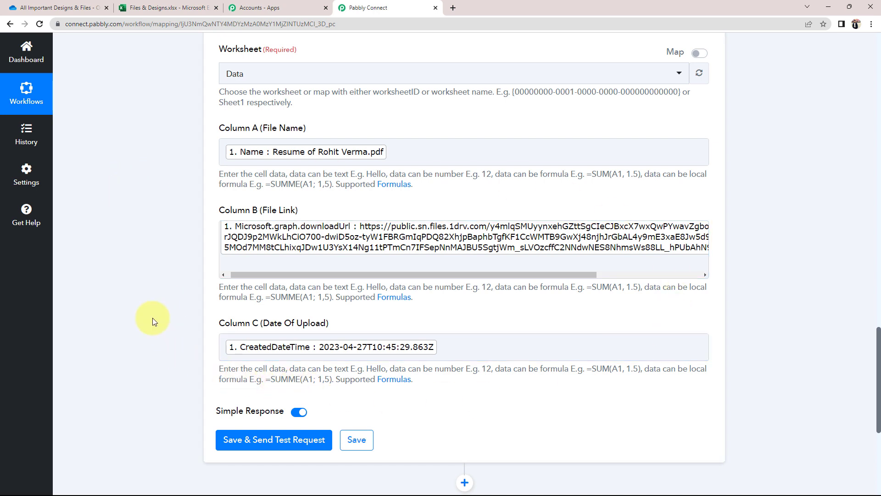
{"action": "scroll", "coordinate": [152, 317], "scroll_direction": "up", "scroll_amount": 1}
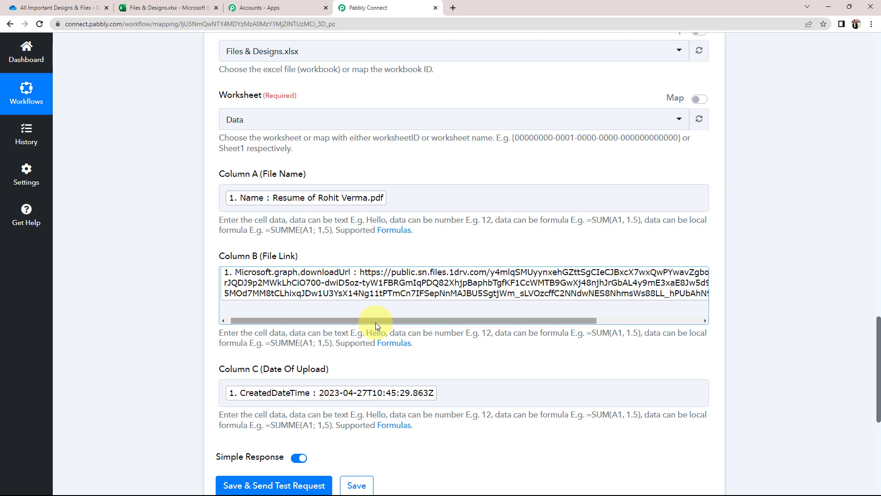
{"action": "left_click", "coordinate": [60, 7]}
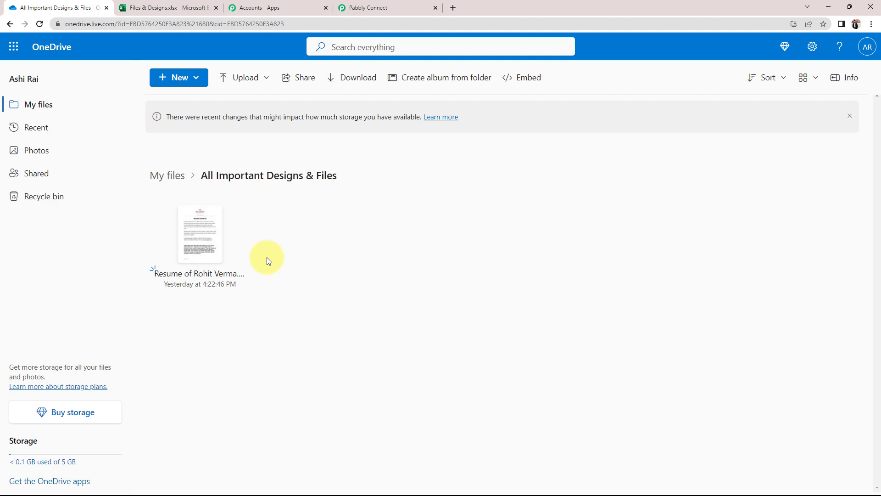
{"action": "left_click", "coordinate": [381, 8]}
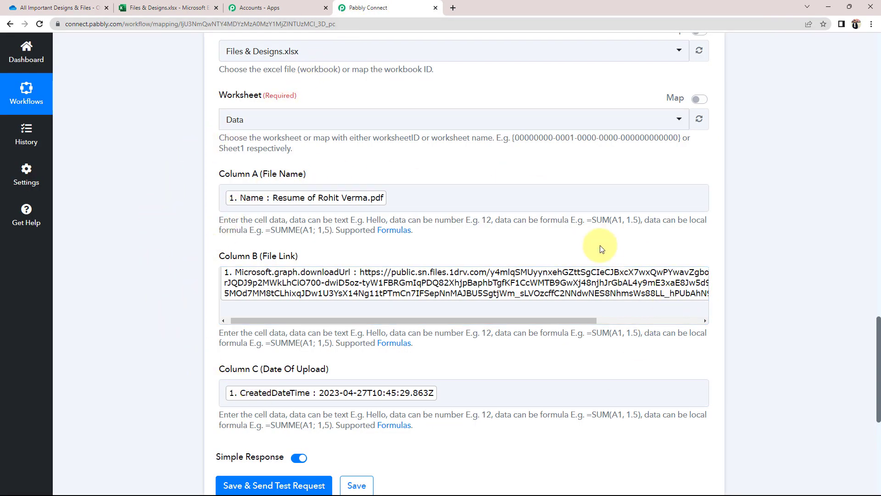
{"action": "left_click", "coordinate": [112, 4]}
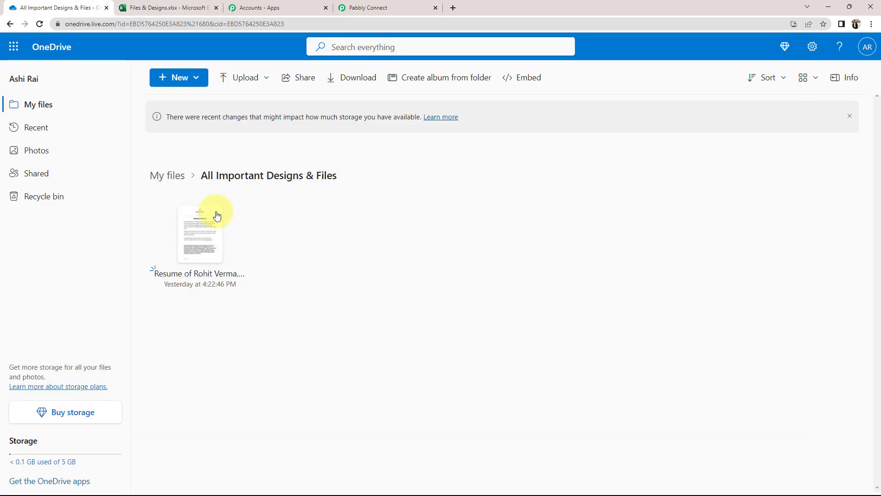
{"action": "left_click", "coordinate": [206, 7]}
{"action": "left_click", "coordinate": [390, 9]}
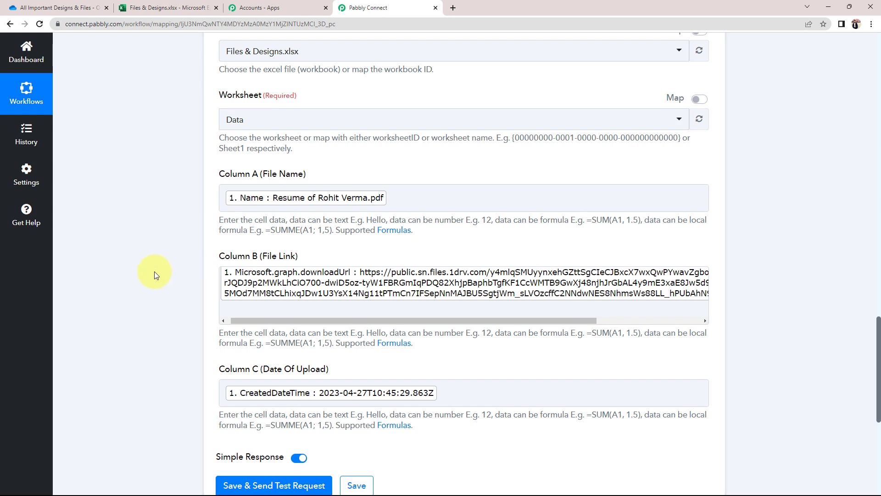
{"action": "scroll", "coordinate": [139, 383], "scroll_direction": "down", "scroll_amount": 2}
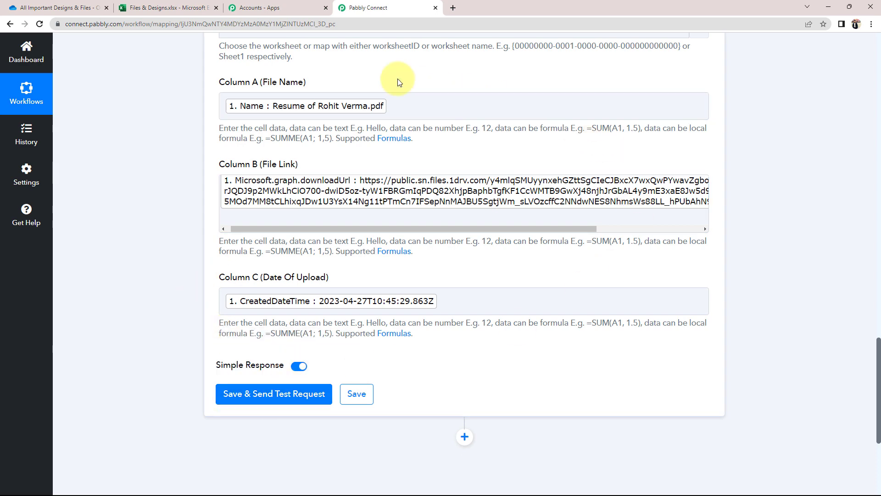
{"action": "left_click", "coordinate": [158, 6]}
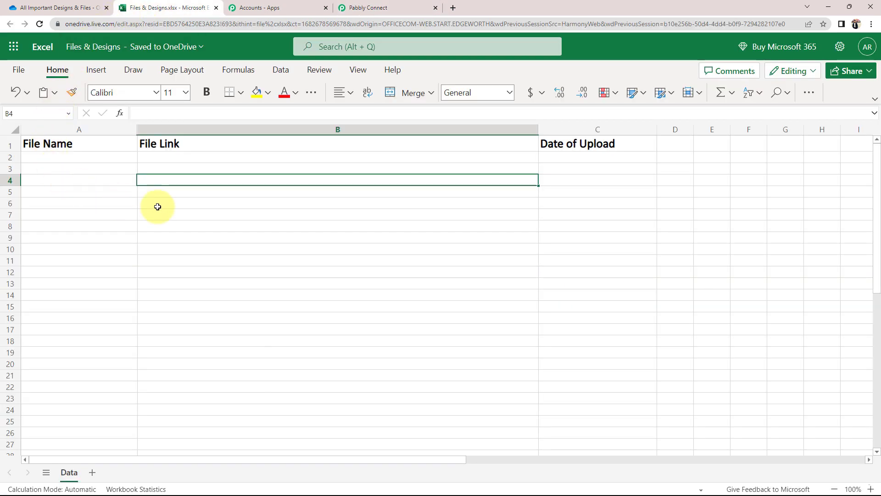
{"action": "left_click", "coordinate": [371, 5]}
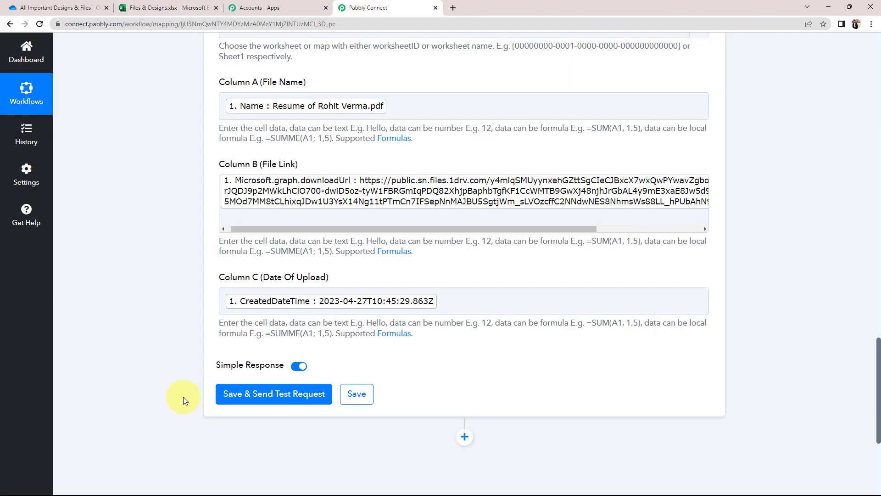
Save the Excel action and send its test request, and try the file link in row 2 of the Data worksheet in Excel
{"action": "left_click", "coordinate": [243, 395]}
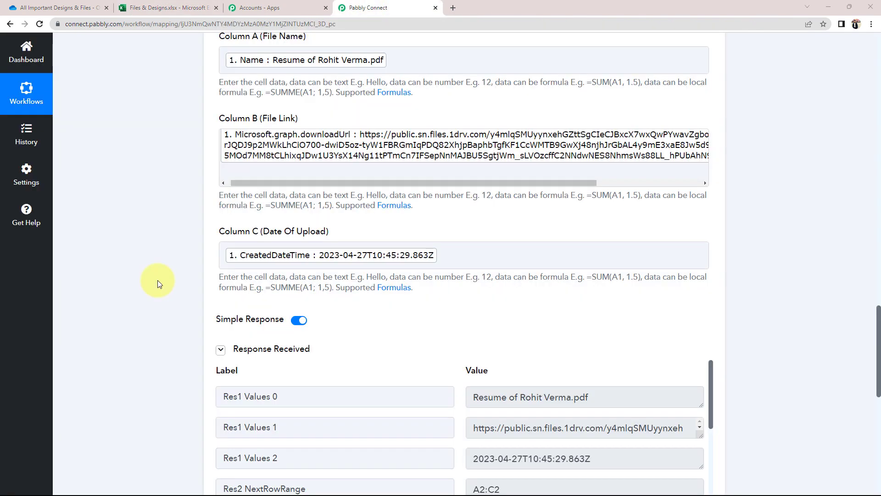
{"action": "scroll", "coordinate": [147, 302], "scroll_direction": "down", "scroll_amount": 4}
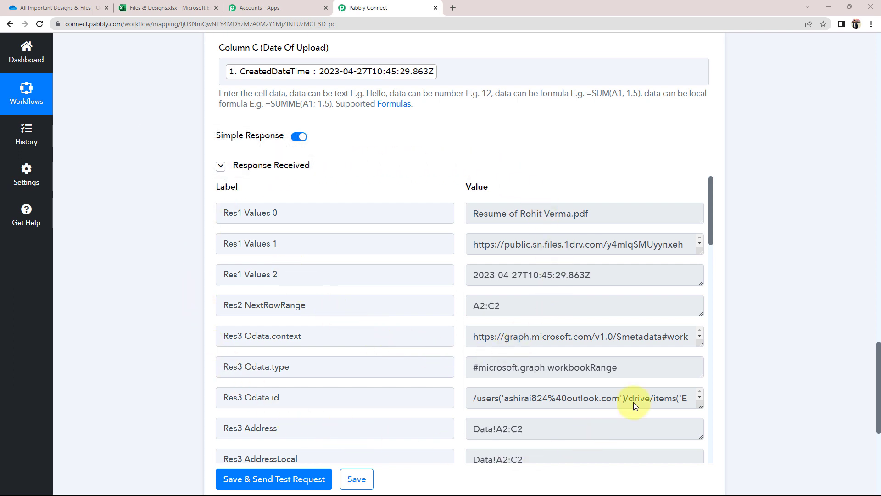
{"action": "left_click", "coordinate": [154, 4]}
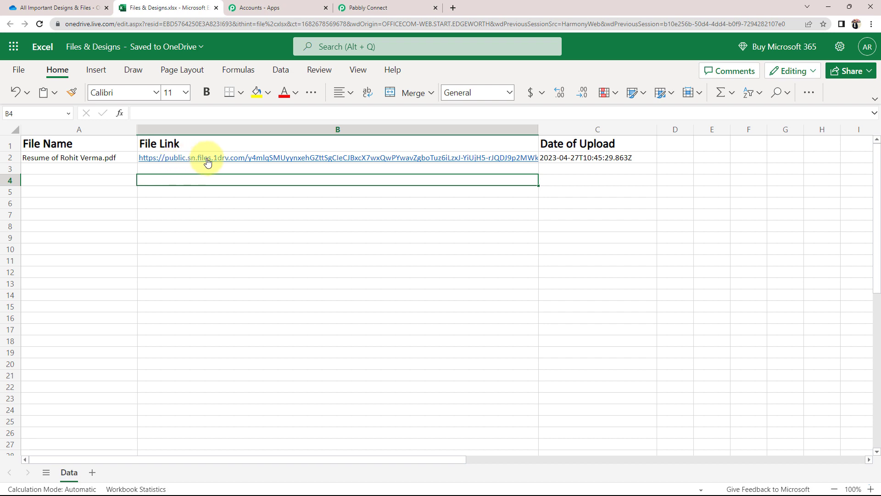
{"action": "left_click", "coordinate": [282, 164]}
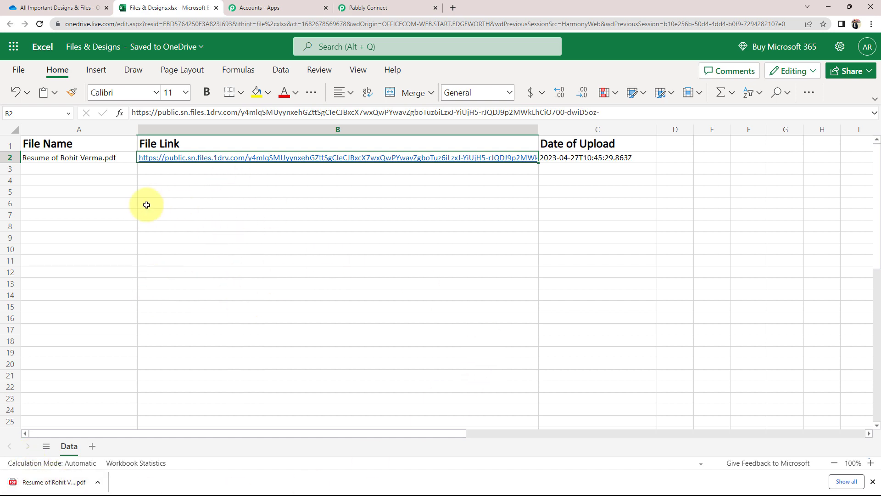
Return to the Pabbly Connect workflow, dismiss the browser's download bar and collapse the OneDrive trigger and Excel action steps
{"action": "left_click", "coordinate": [377, 5]}
{"action": "scroll", "coordinate": [108, 343], "scroll_direction": "up", "scroll_amount": 8}
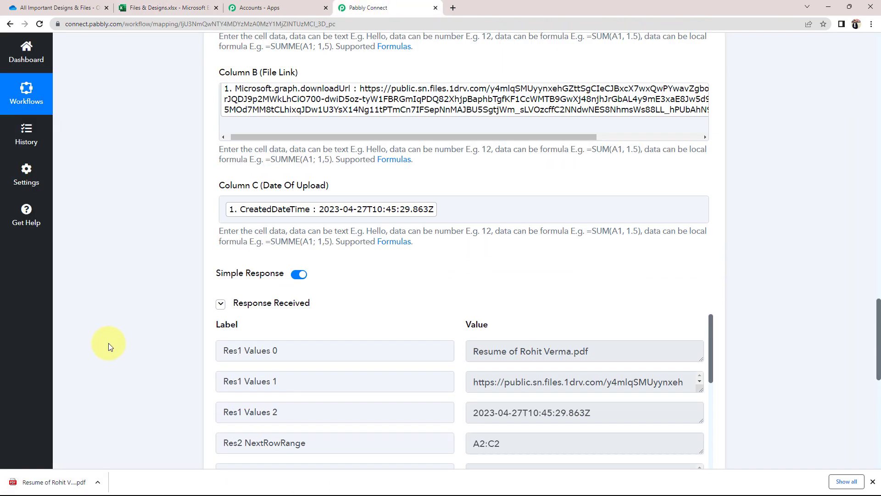
{"action": "left_click", "coordinate": [873, 481]}
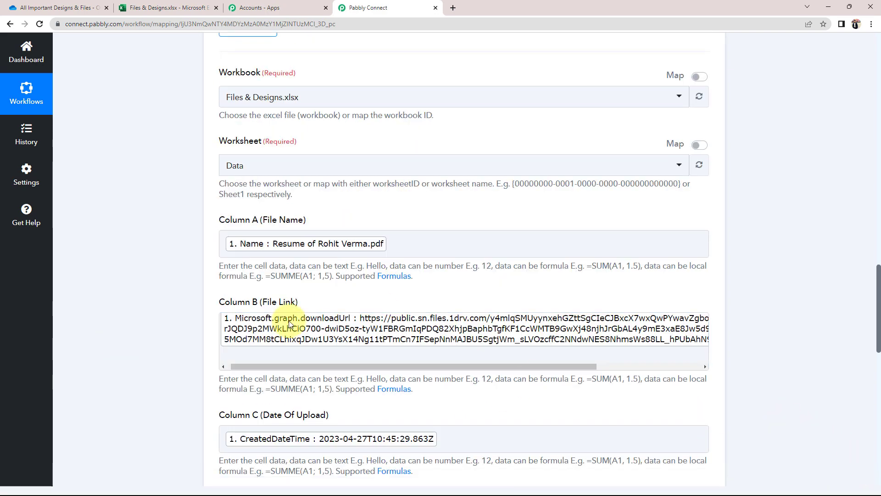
{"action": "scroll", "coordinate": [289, 321], "scroll_direction": "up", "scroll_amount": 9}
{"action": "scroll", "coordinate": [482, 293], "scroll_direction": "up", "scroll_amount": 10}
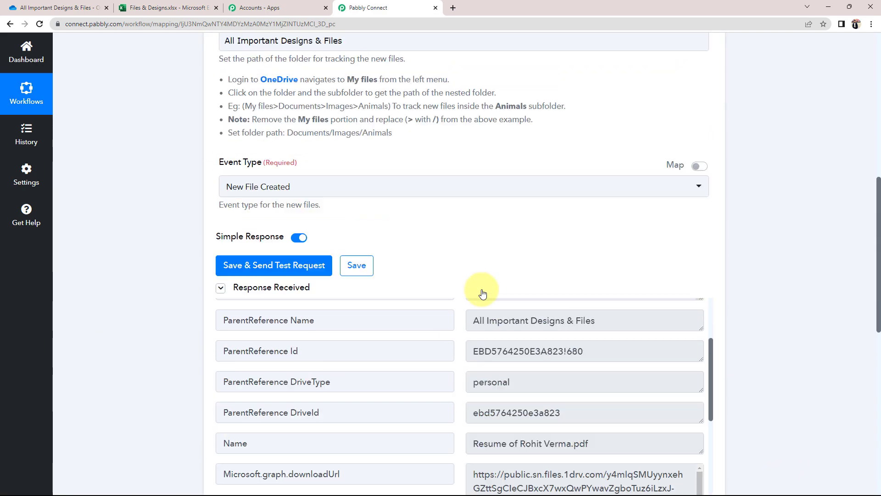
{"action": "left_click", "coordinate": [360, 151]}
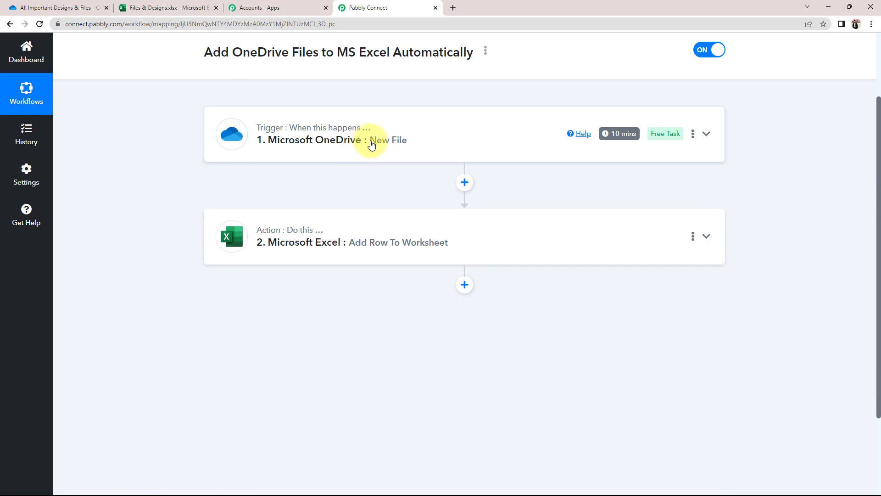